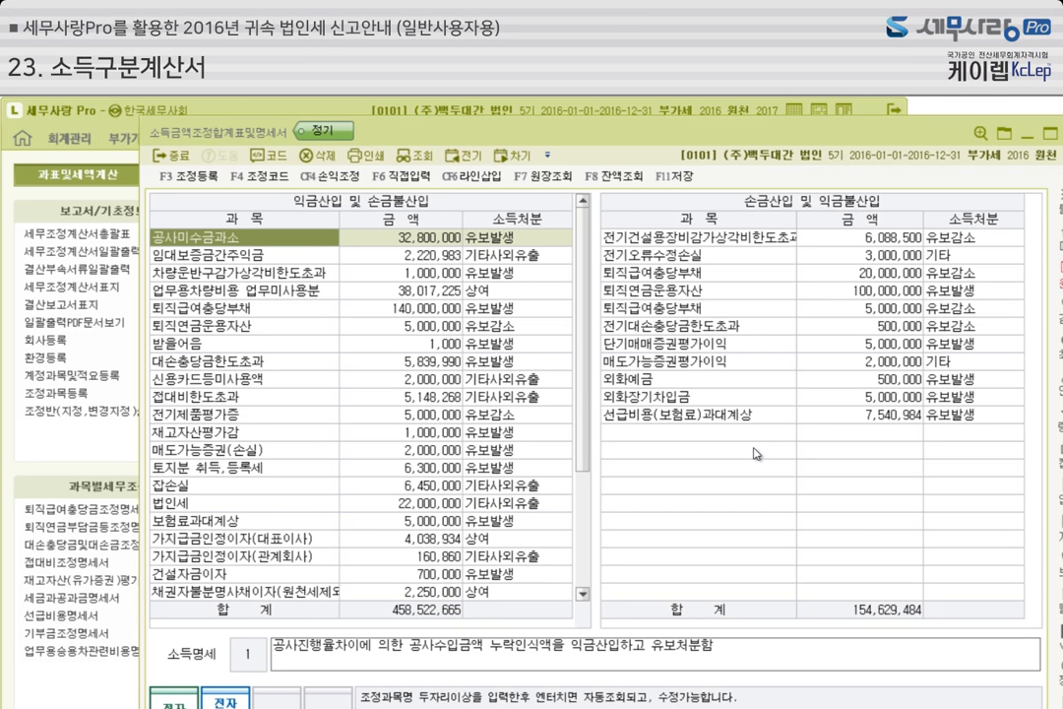
# - Close the 소득금액조정합계표및명세서 and open the 소득구분계산서
pyautogui.moveTo(835, 138); pyautogui.dragTo(759, 126)
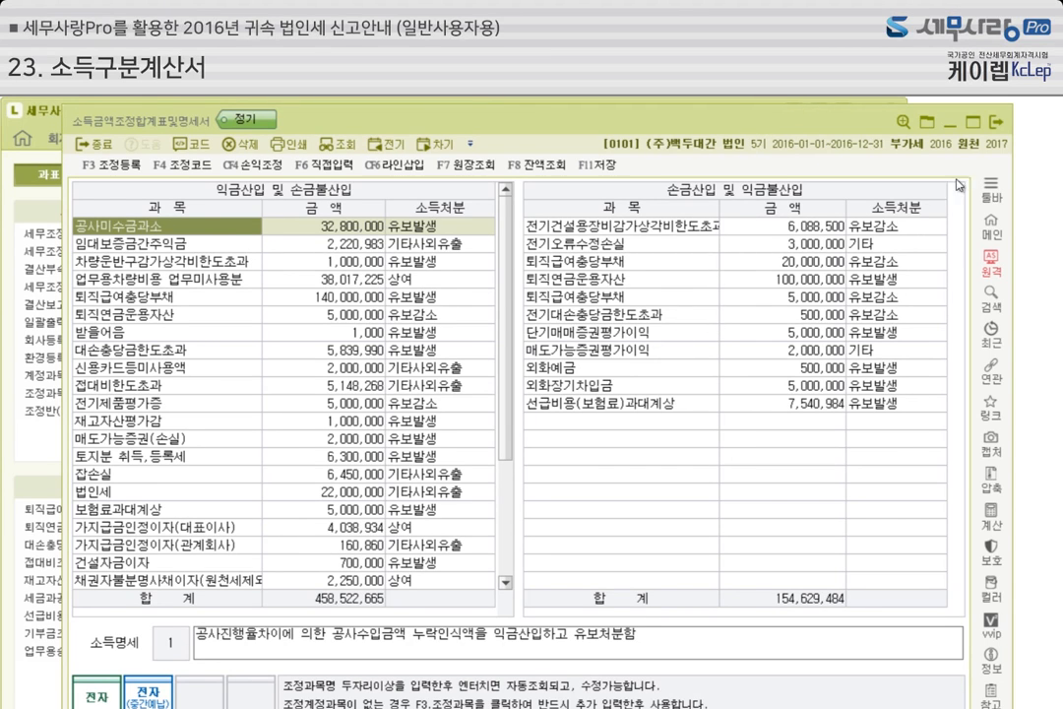
pyautogui.click(1005, 131)
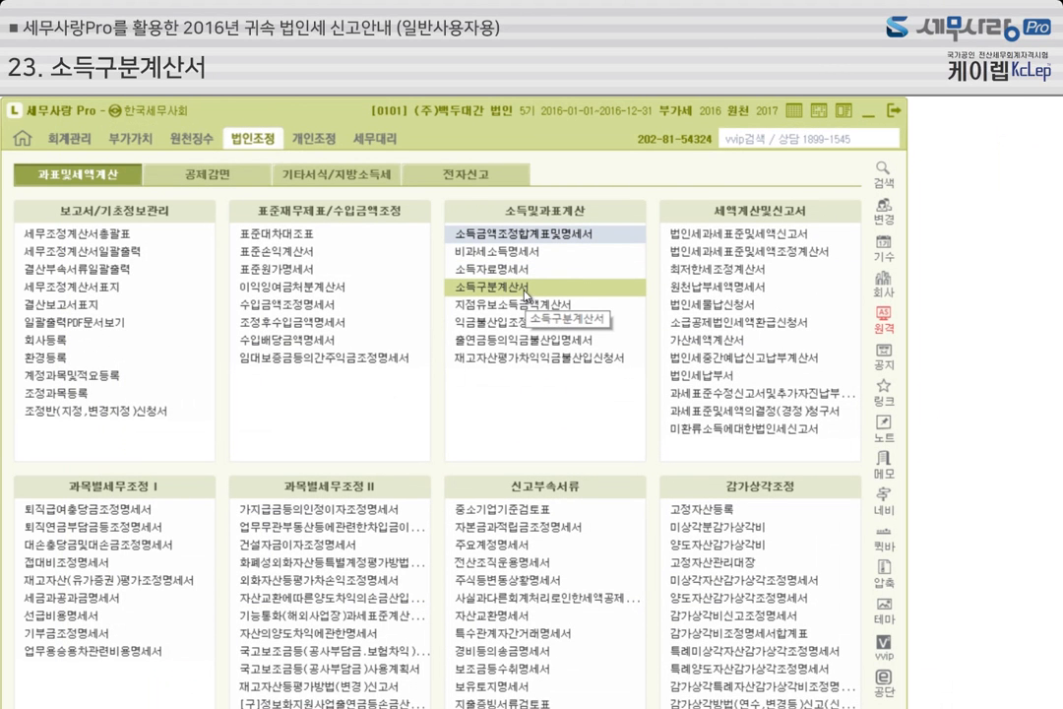
pyautogui.click(526, 292)
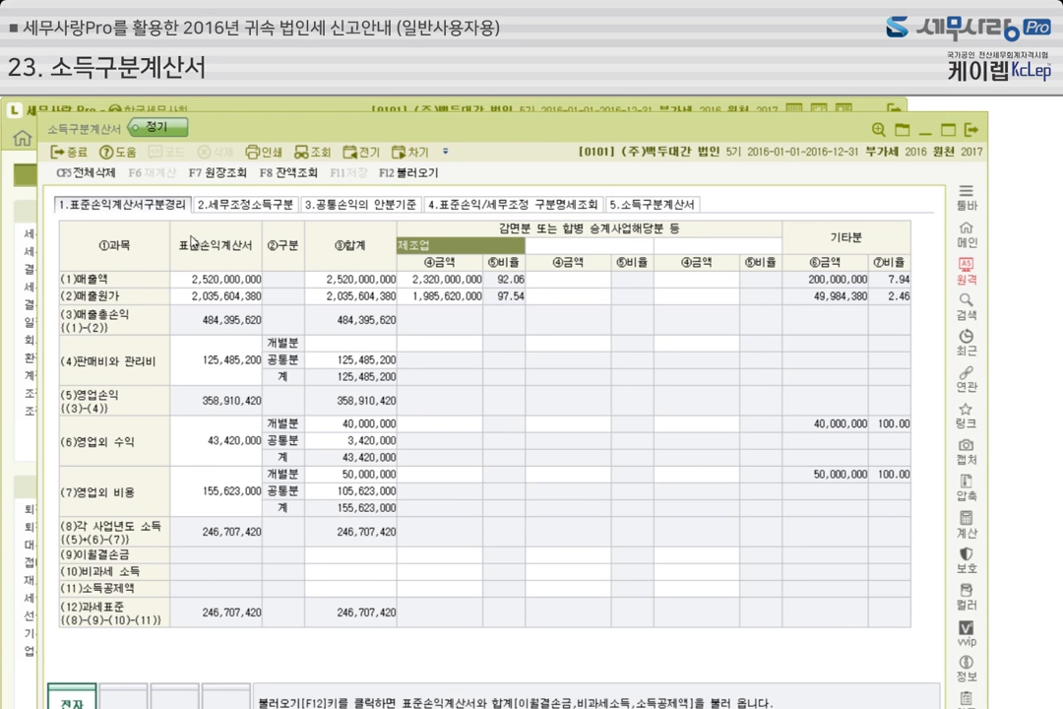
# - Look through the 세무조정소득구분, 공통손익의 안분기준, 표준손익/세무조정 구분명세조회 and 소득구분계산서 sections of the form
pyautogui.click(243, 205)
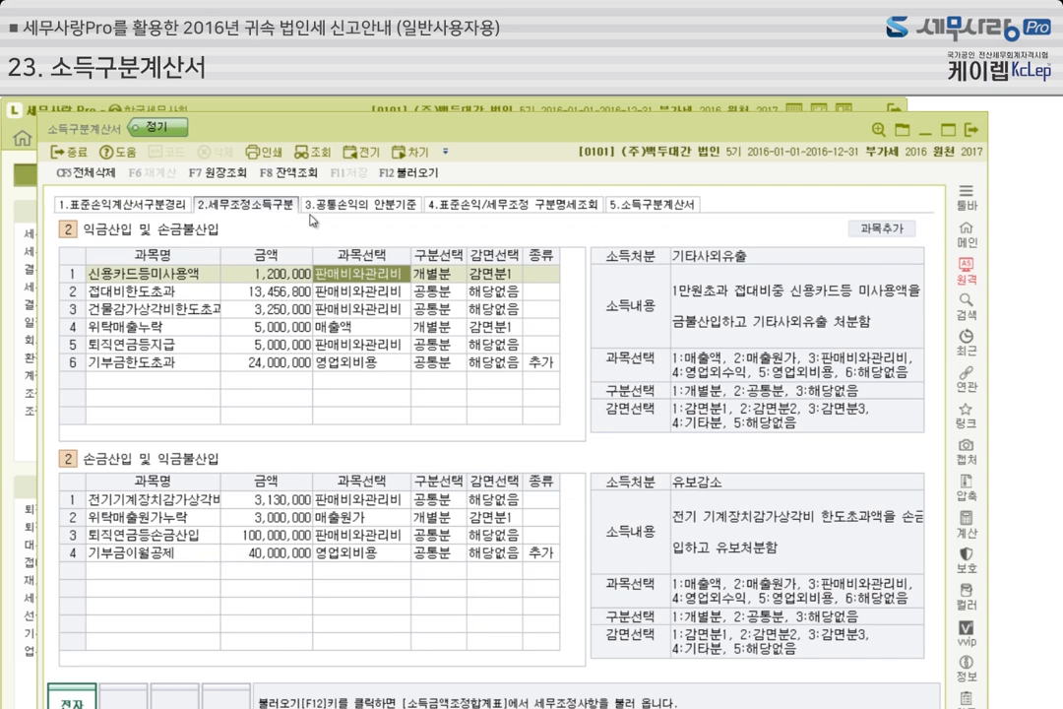
pyautogui.click(354, 204)
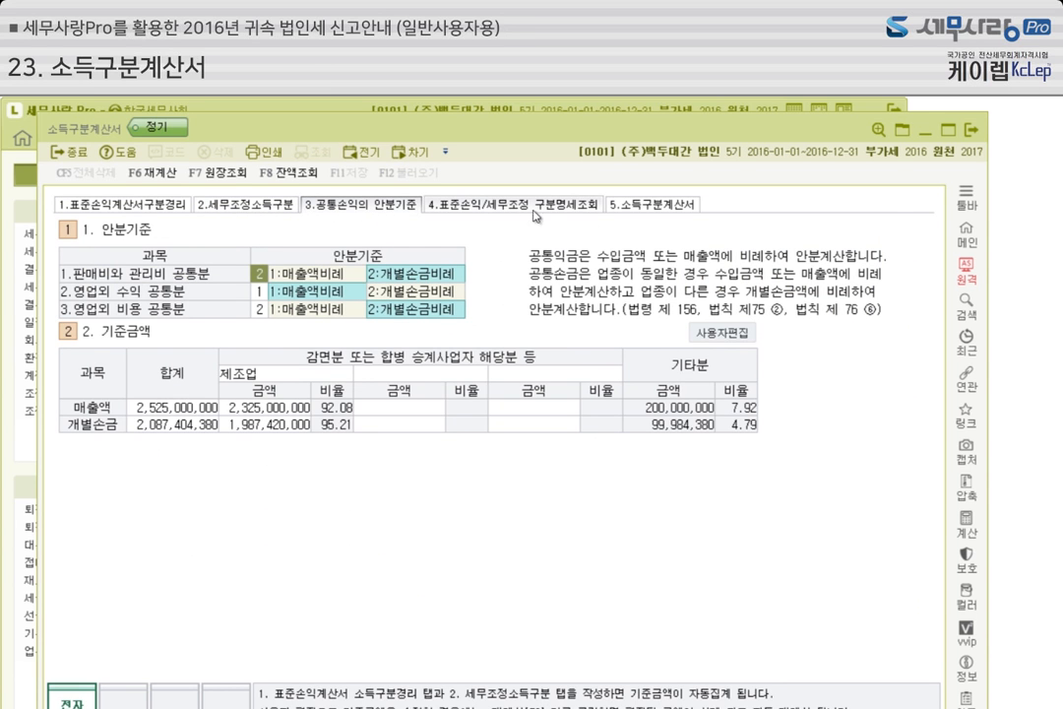
pyautogui.click(573, 206)
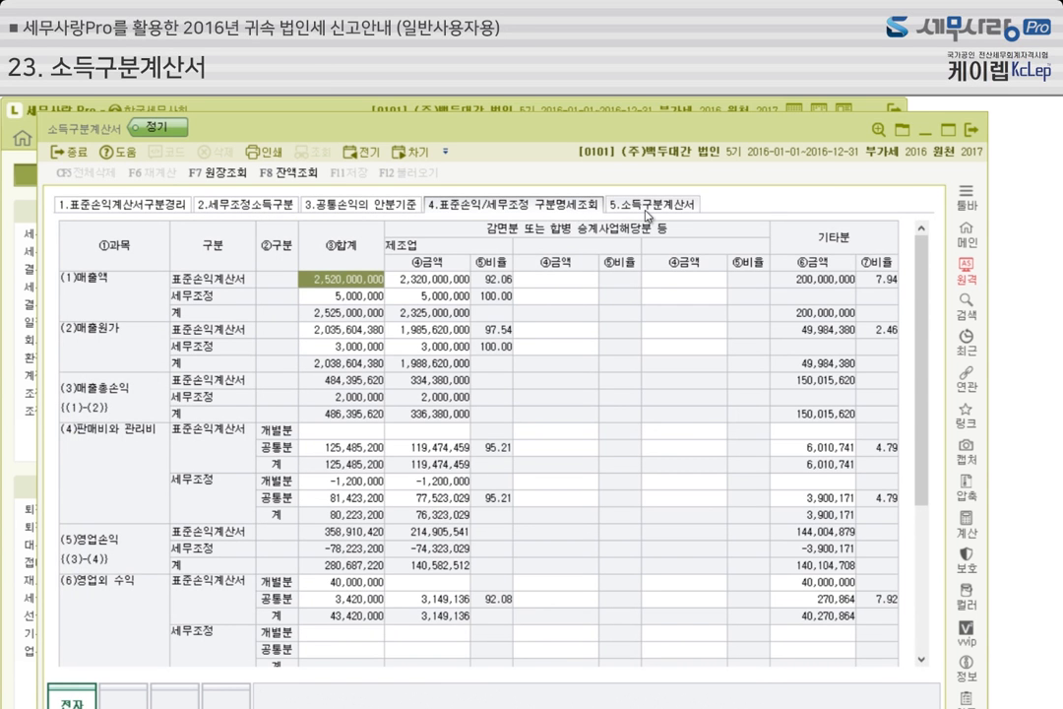
pyautogui.click(646, 207)
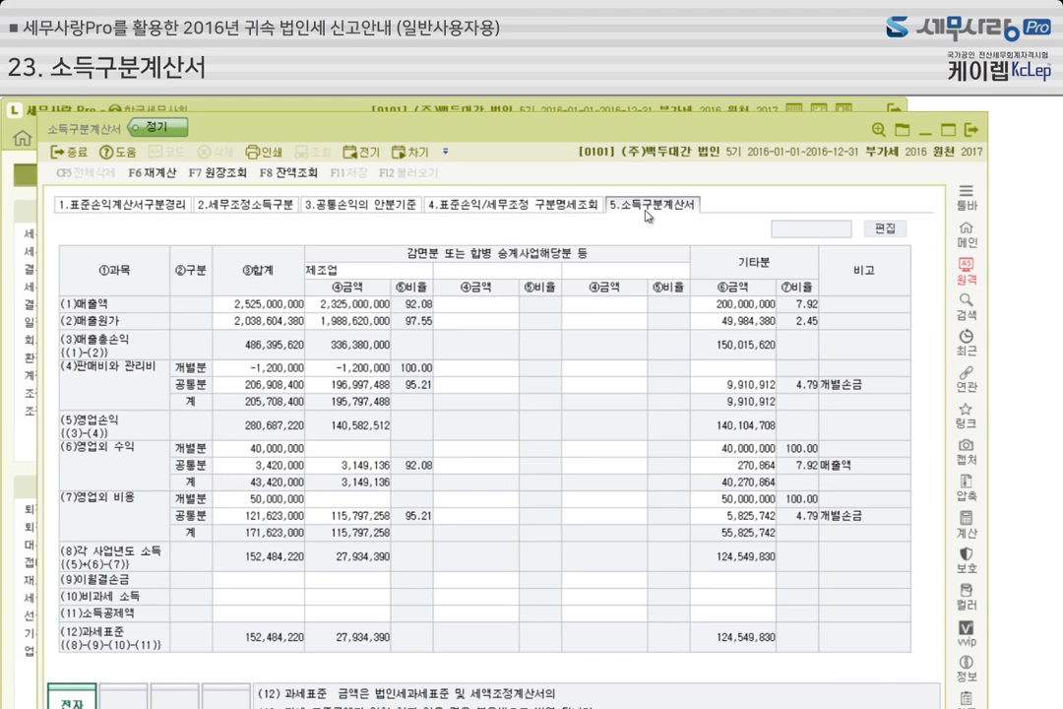
# - Call up the reload of 표준손익계산서 and 합계 amounts in 표준손익계산서구분경리, and decline it
pyautogui.click(112, 207)
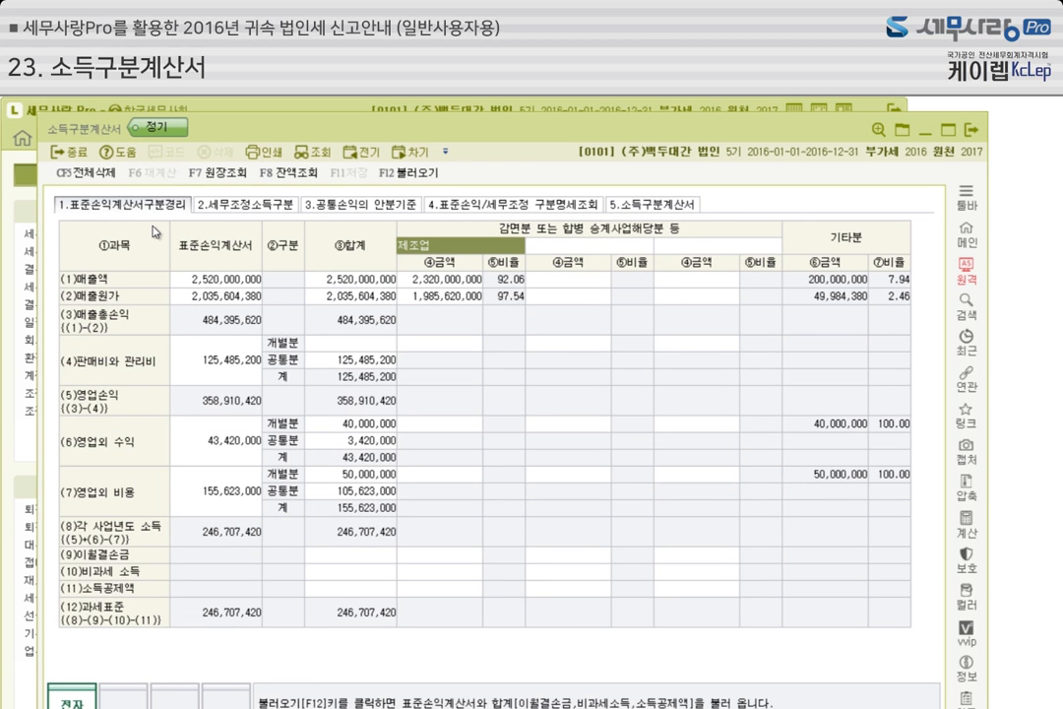
pyautogui.click(421, 173)
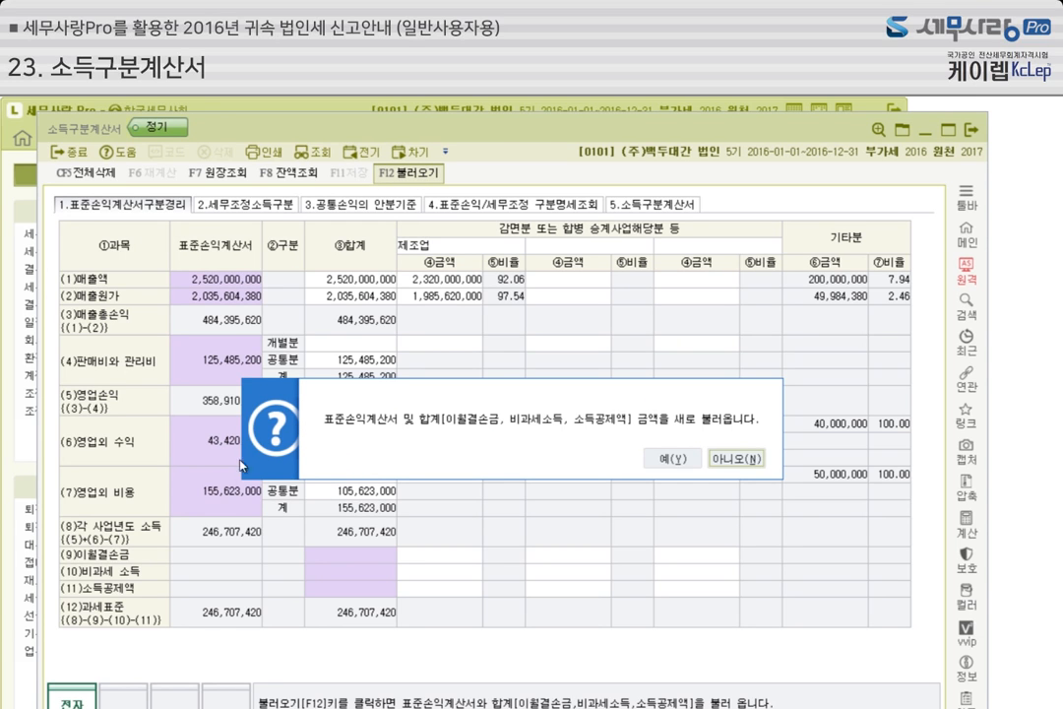
pyautogui.click(748, 463)
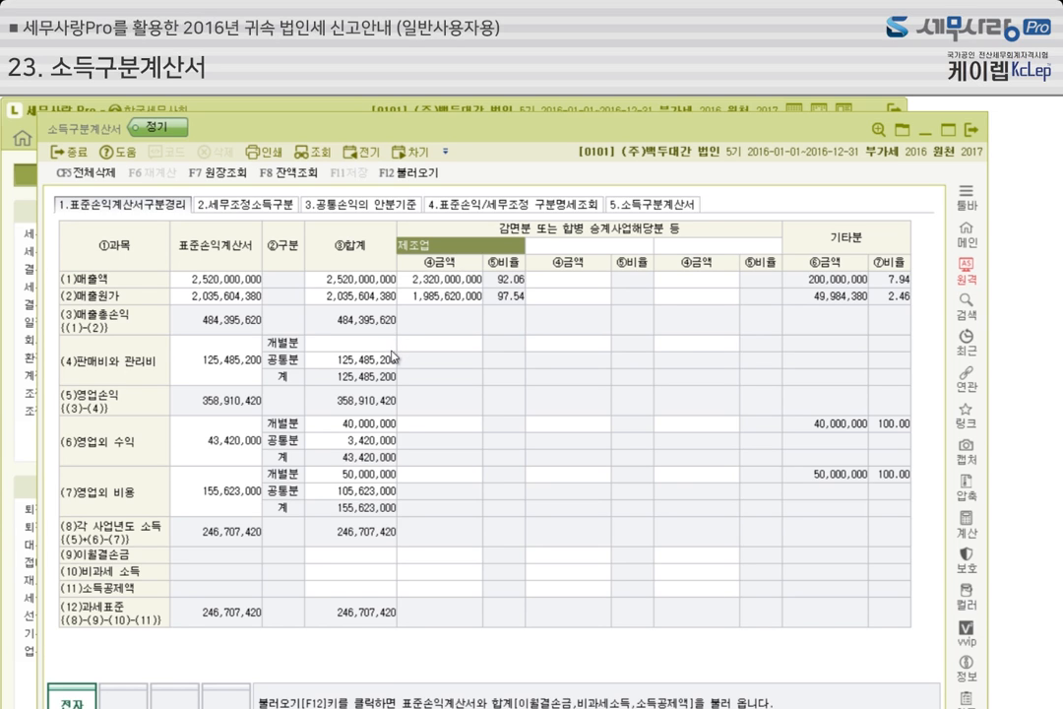
# - Examine the 제조업 sales and cost amounts and the 개별분 and 공통분 split of 판매비와 관리비, 영업외 수익 and 영업외 비용
pyautogui.click(455, 280)
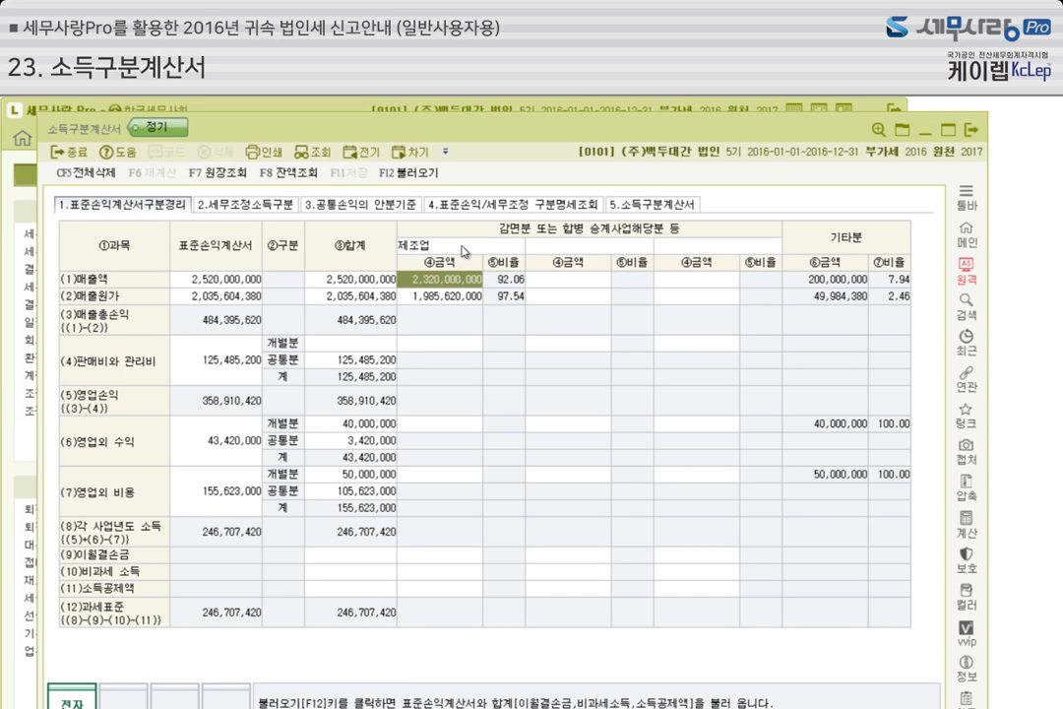
pyautogui.click(464, 249)
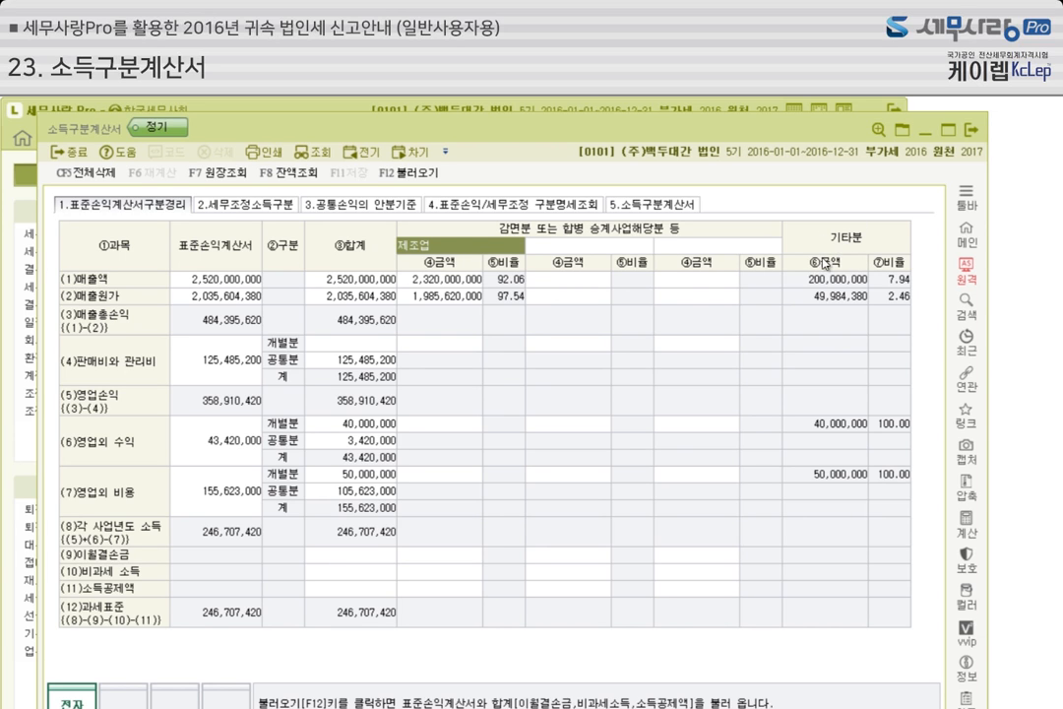
pyautogui.click(474, 286)
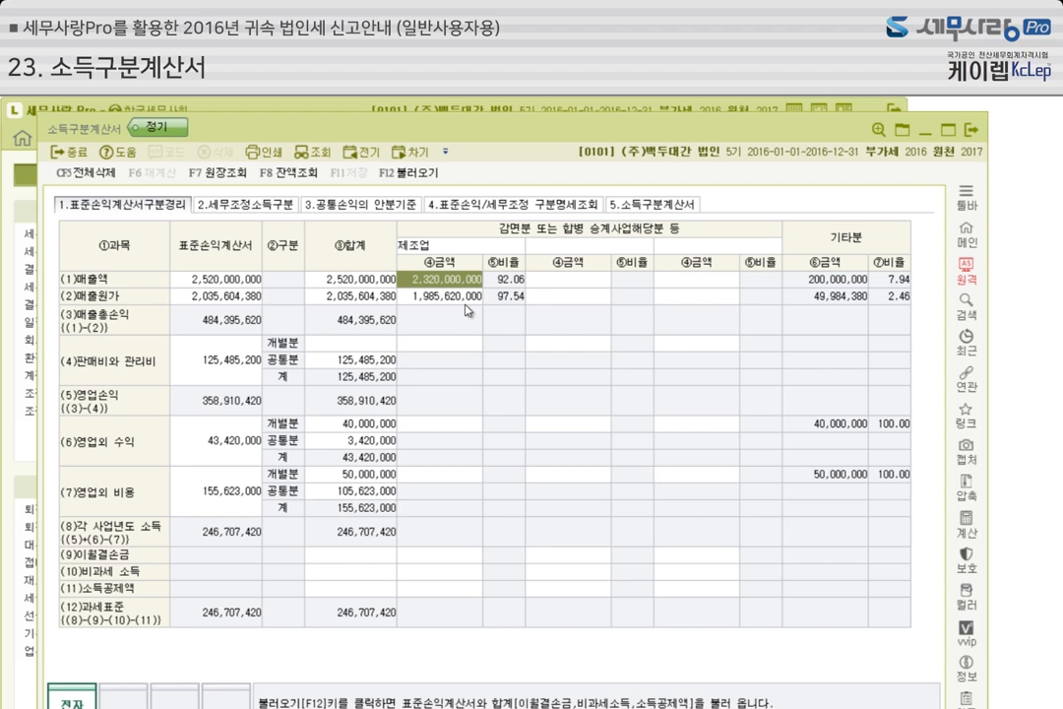
pyautogui.click(470, 302)
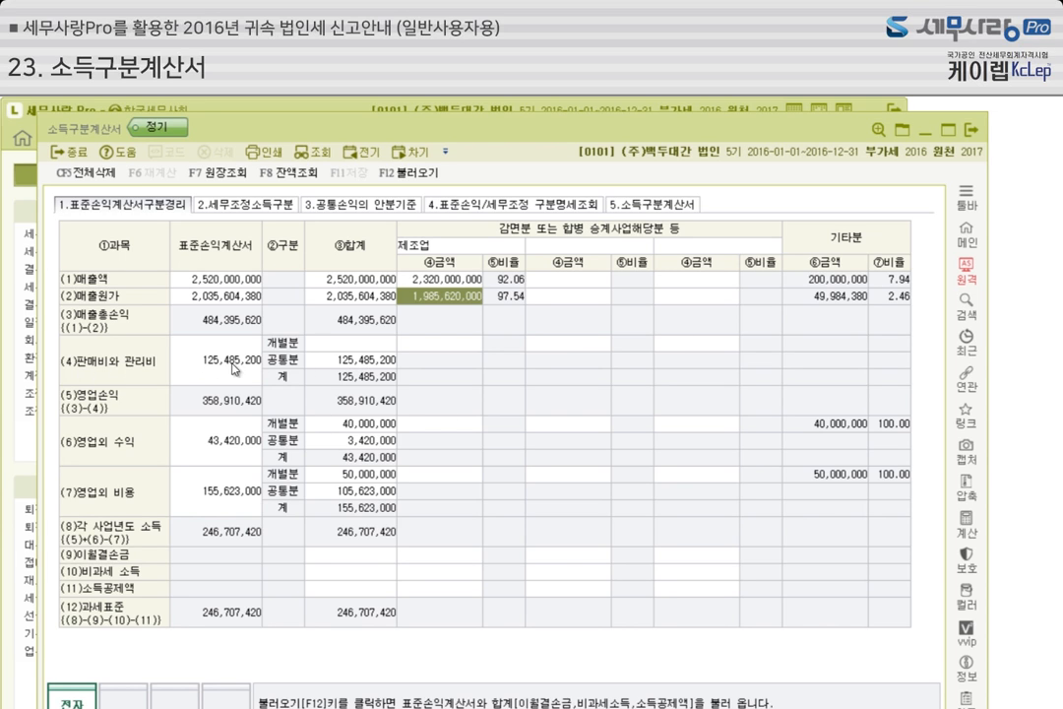
pyautogui.click(374, 368)
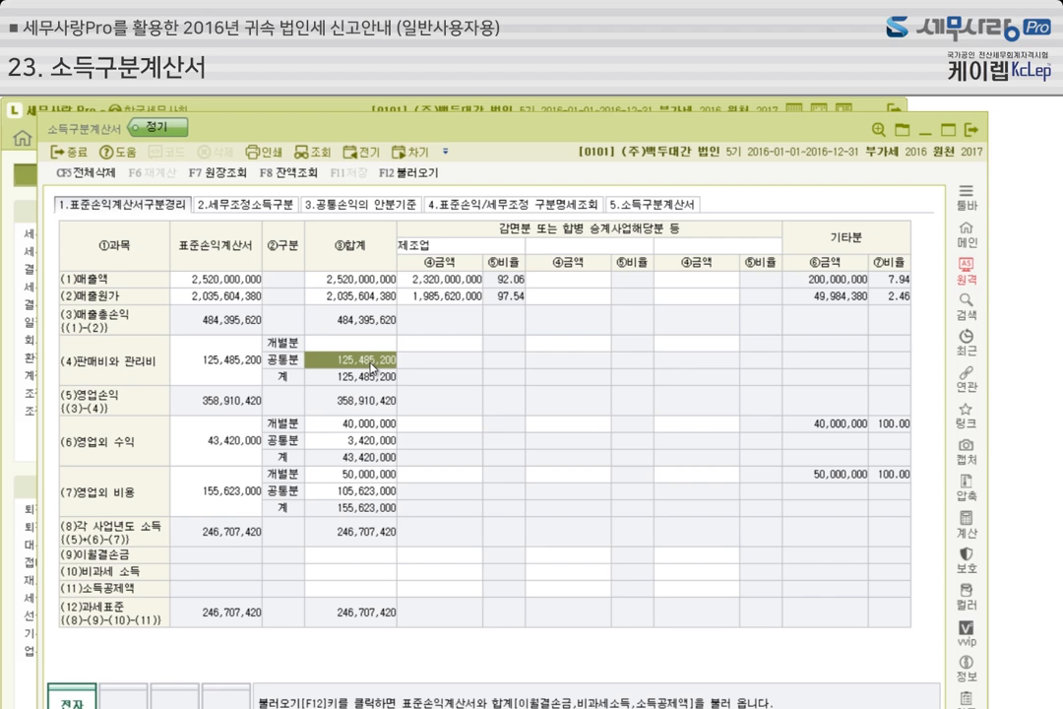
pyautogui.click(373, 345)
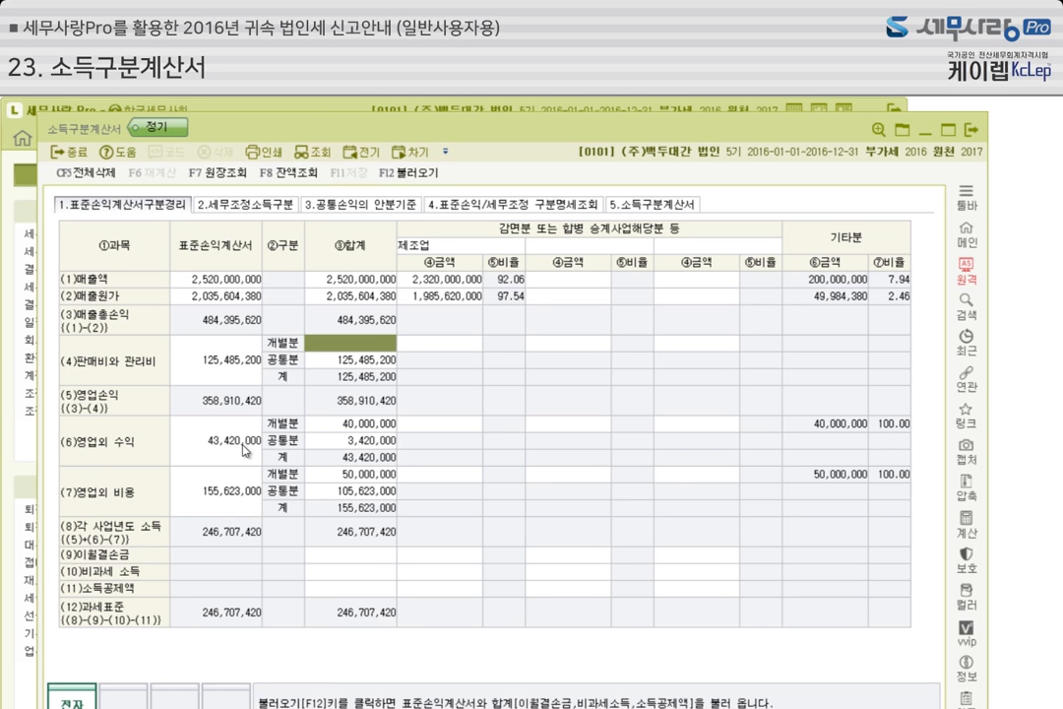
pyautogui.click(365, 424)
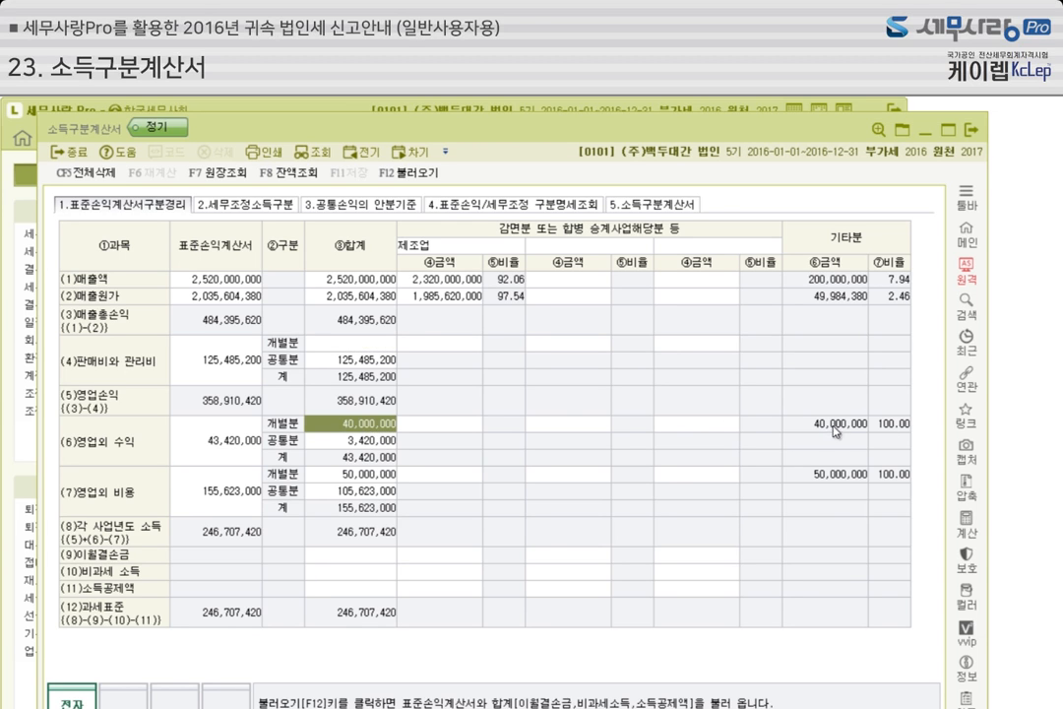
pyautogui.click(374, 477)
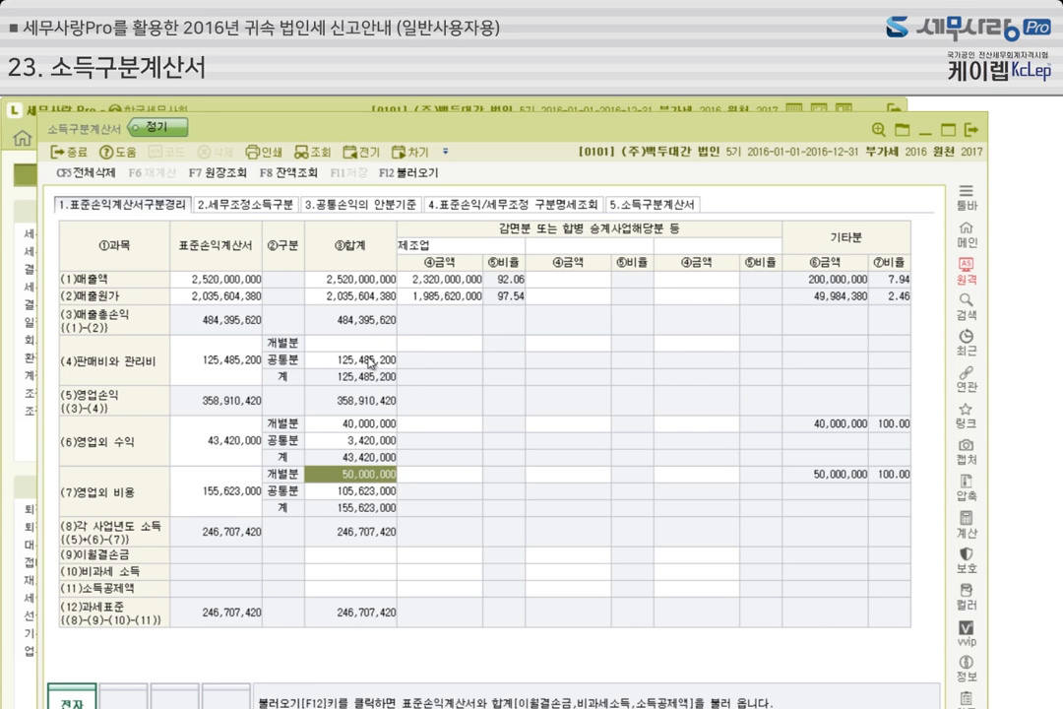
# - Call up the reload of tax adjustments from the 소득금액조정합계표 in 세무조정소득구분, and decline it
pyautogui.click(268, 213)
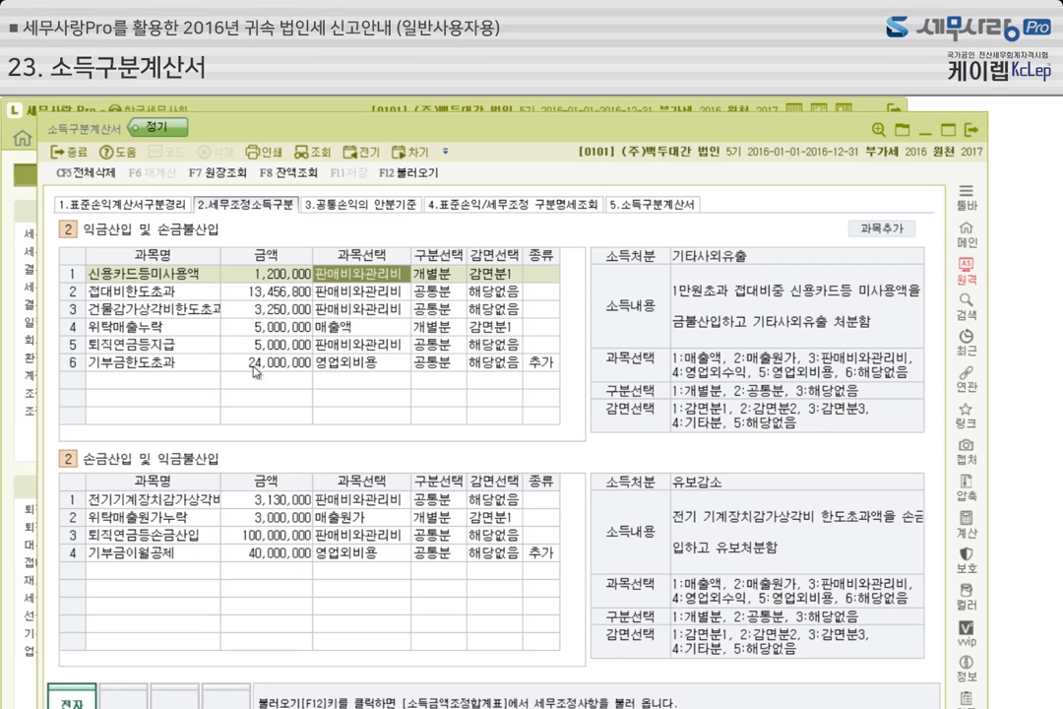
pyautogui.click(421, 177)
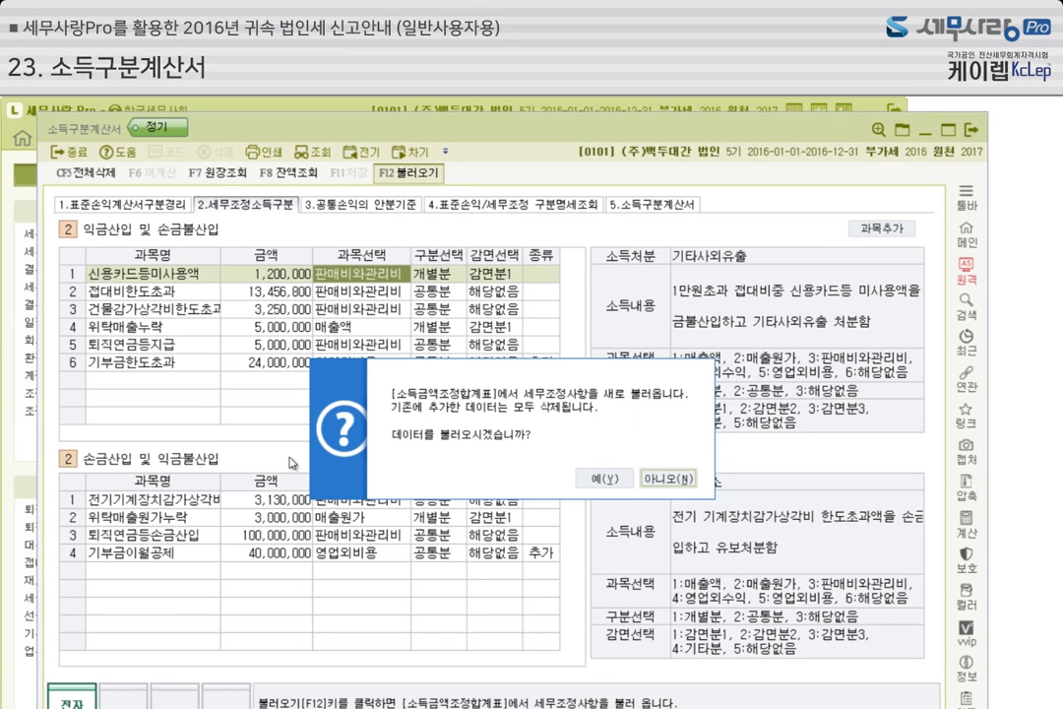
pyautogui.click(683, 482)
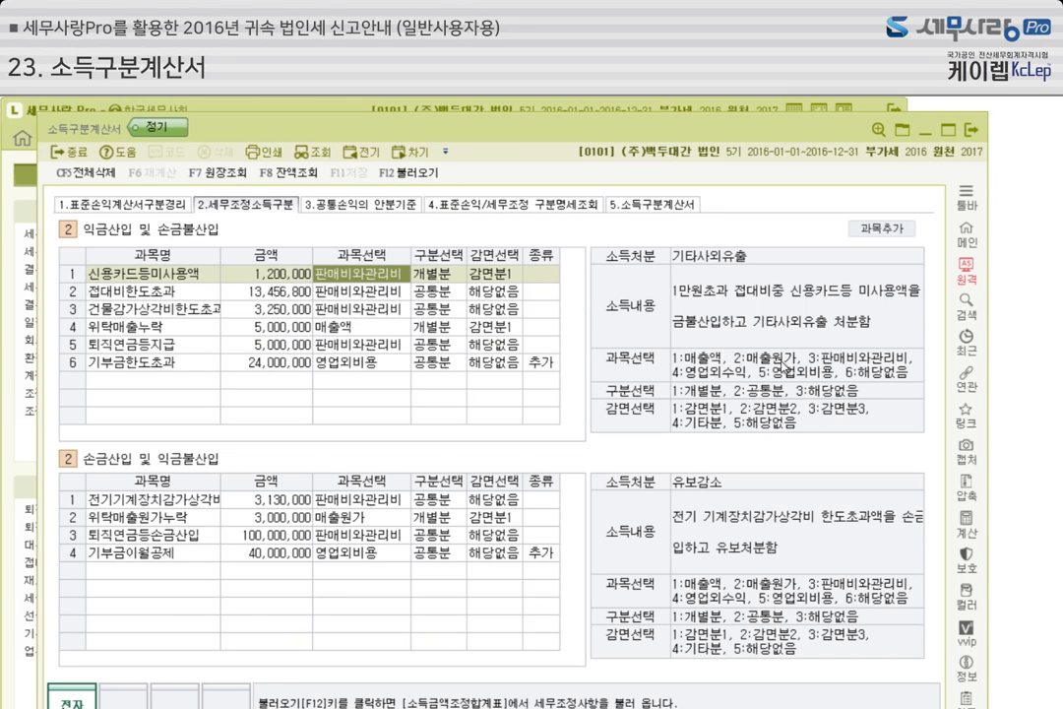
# - Examine the 구분선택 and 감면선택 classifications of each item in both the 익금산입 and 손금산입 lists
pyautogui.press('Return')
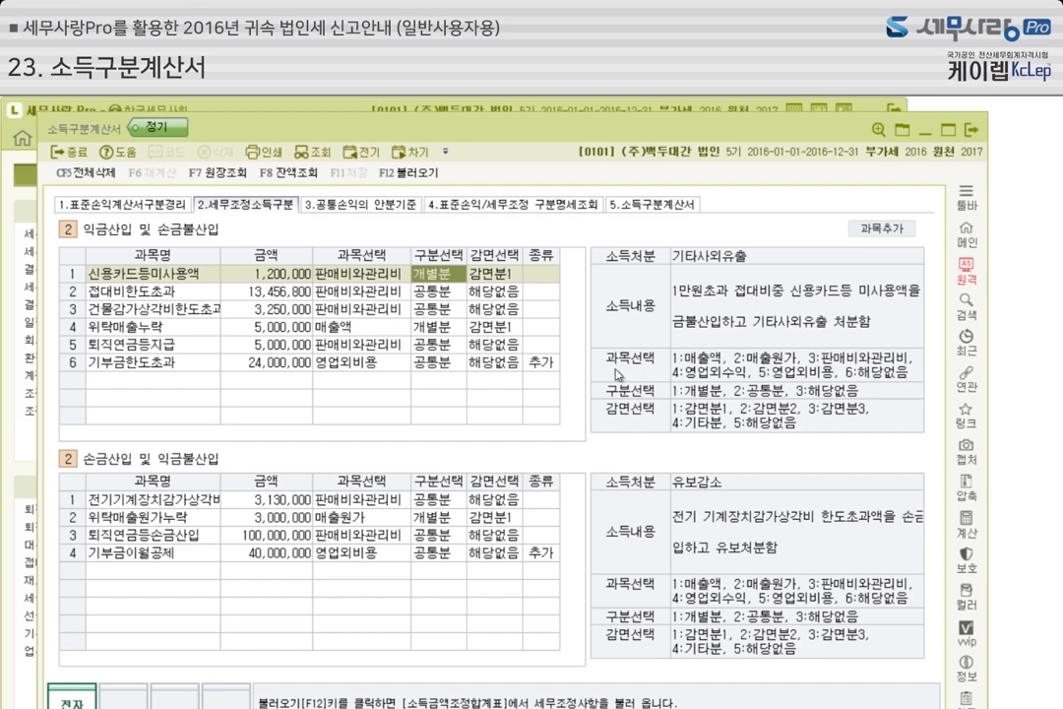
pyautogui.click(511, 277)
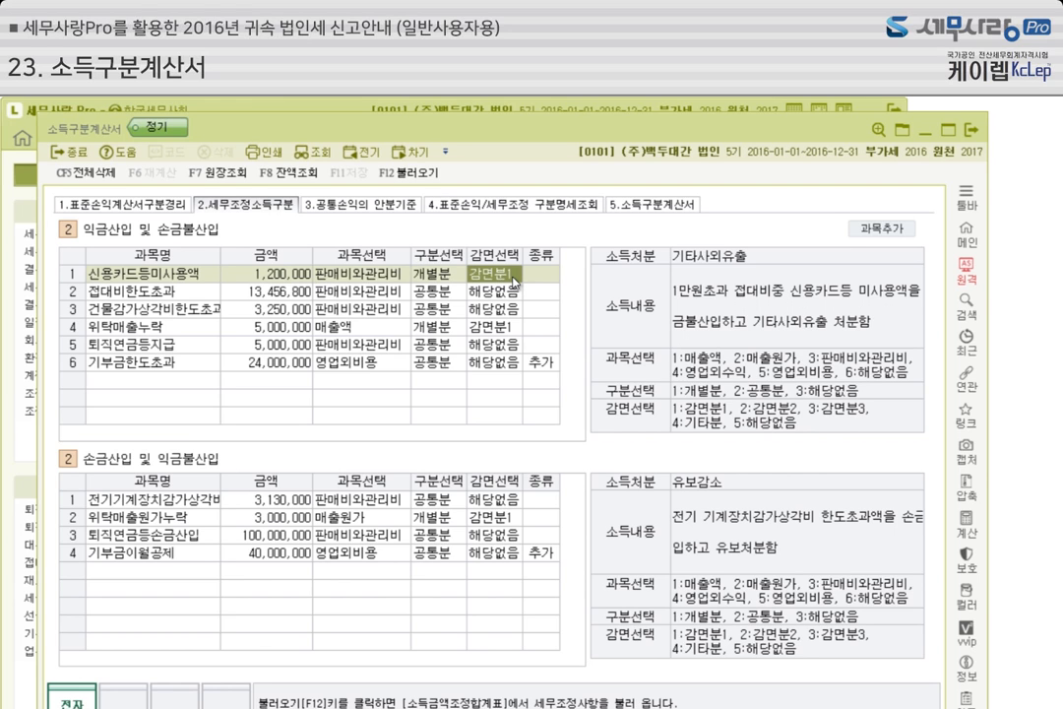
pyautogui.click(433, 295)
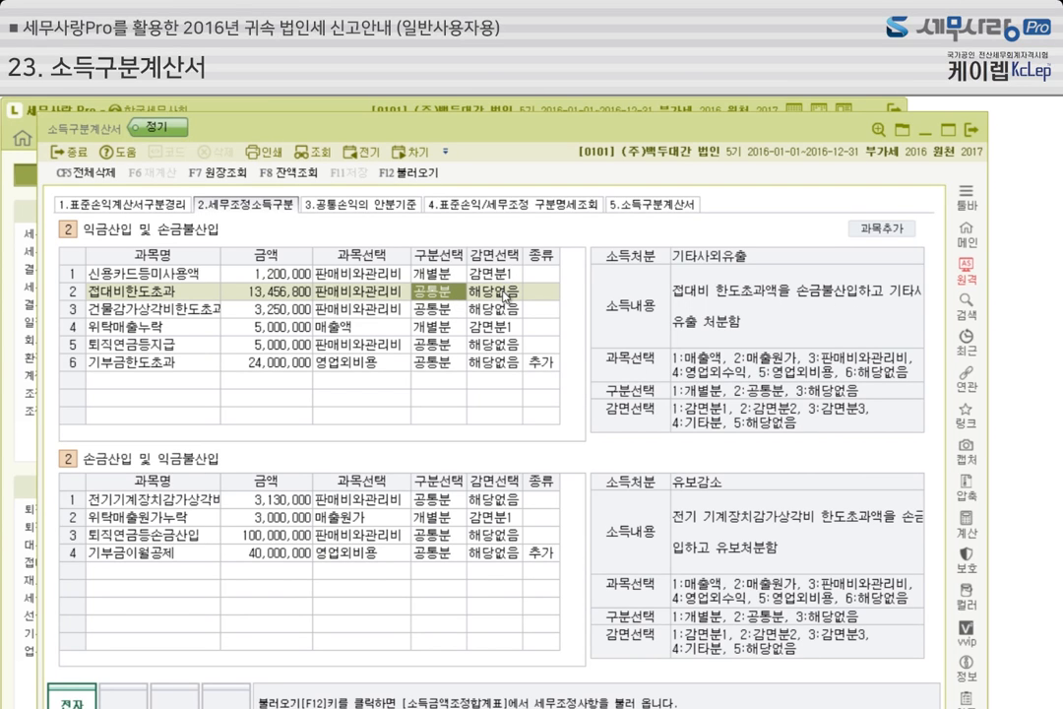
pyautogui.click(438, 316)
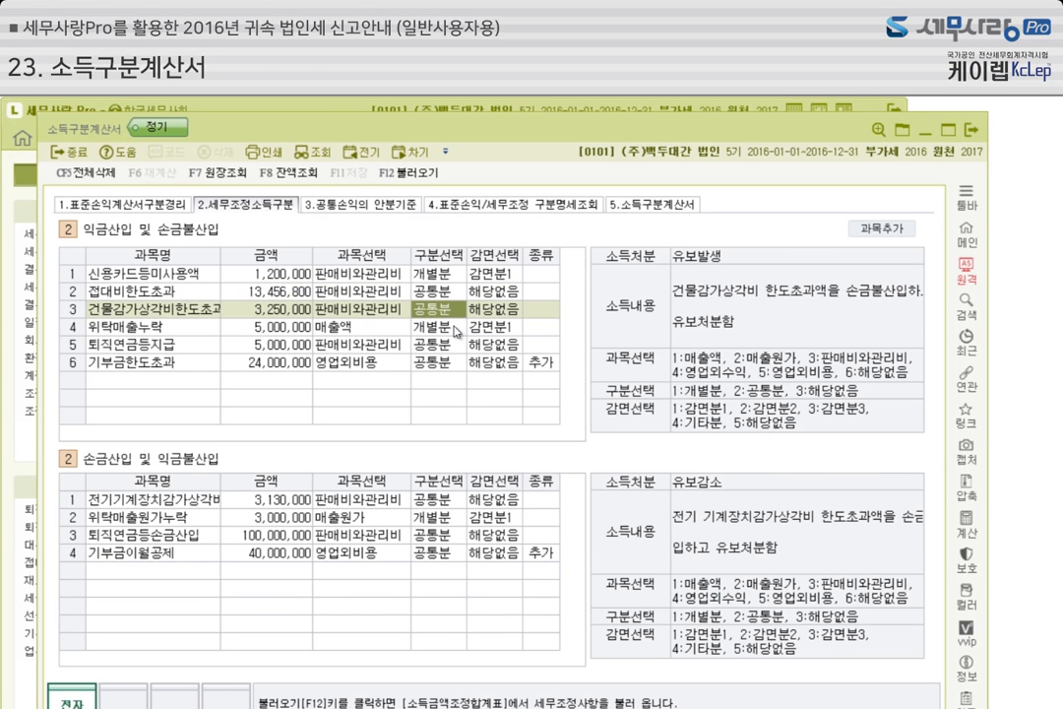
pyautogui.click(447, 332)
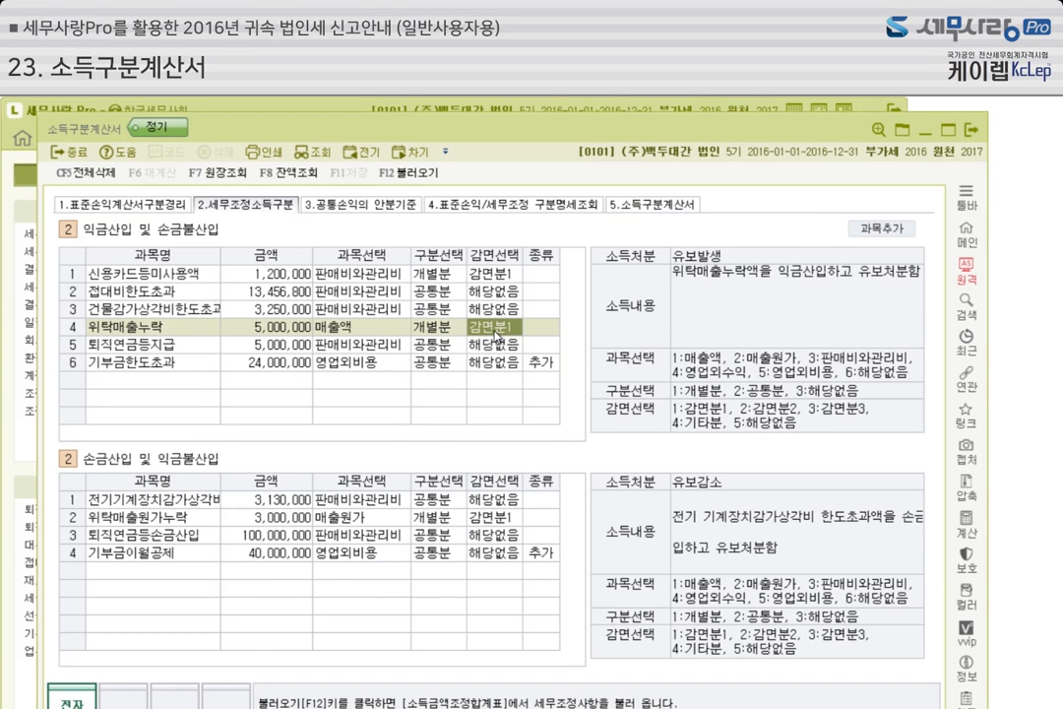
pyautogui.click(447, 345)
pyautogui.click(445, 362)
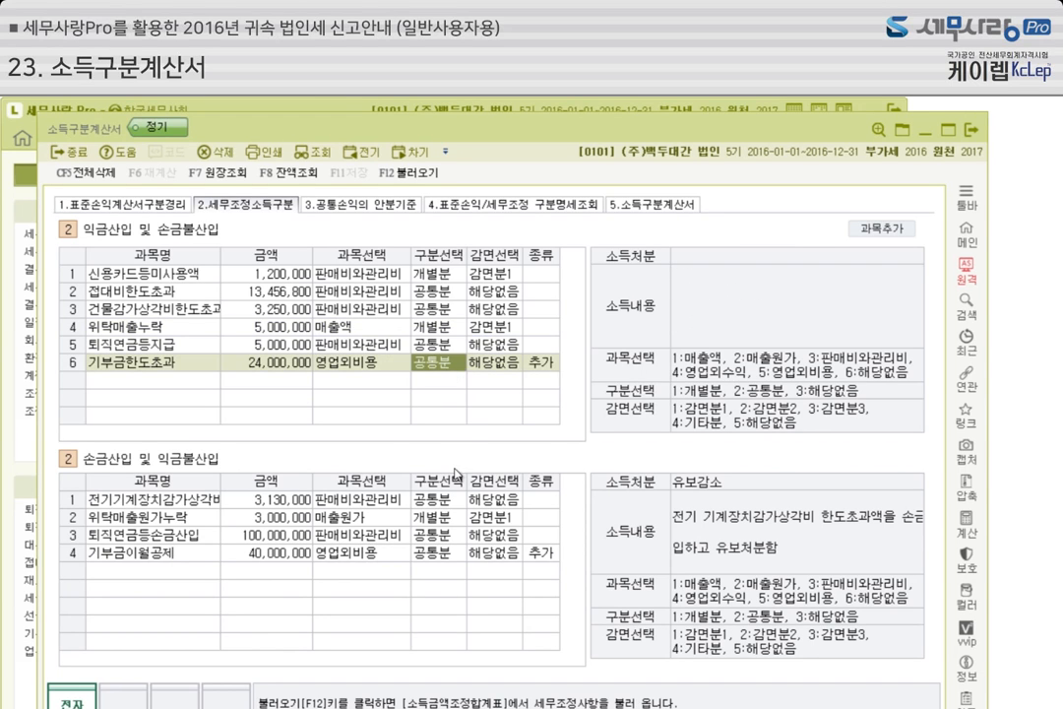
pyautogui.click(441, 500)
pyautogui.click(440, 519)
pyautogui.click(441, 535)
pyautogui.click(438, 554)
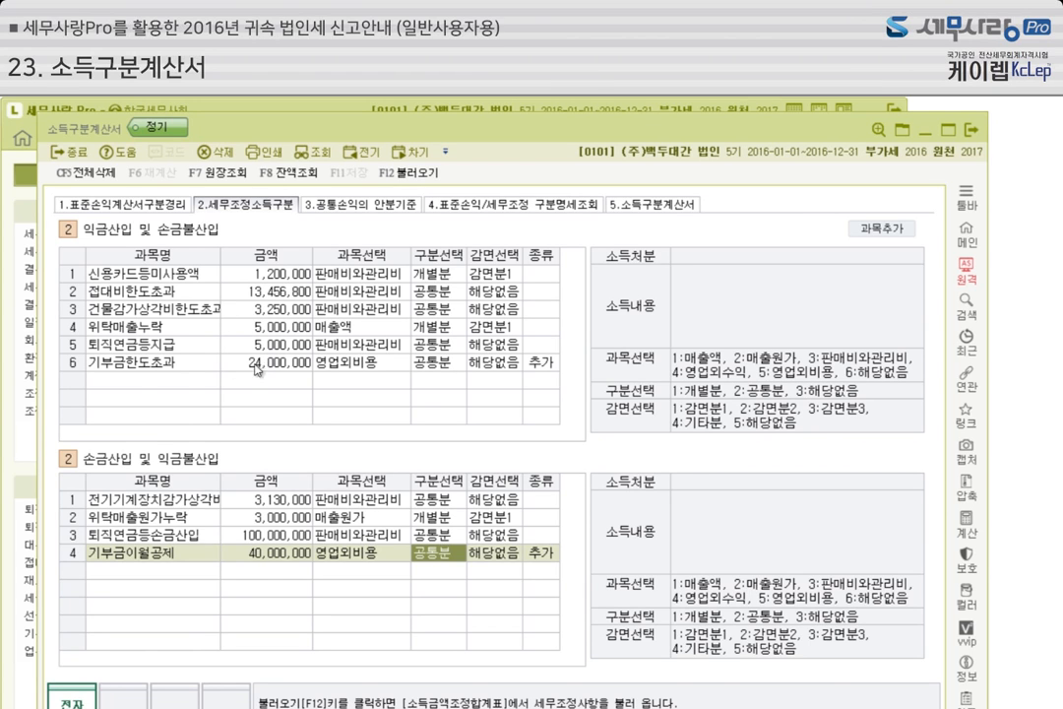
# - Turn on manual account addition for both adjustment lists and check the added 기부금한도초과 and 기부금이월공제 rows
pyautogui.click(155, 364)
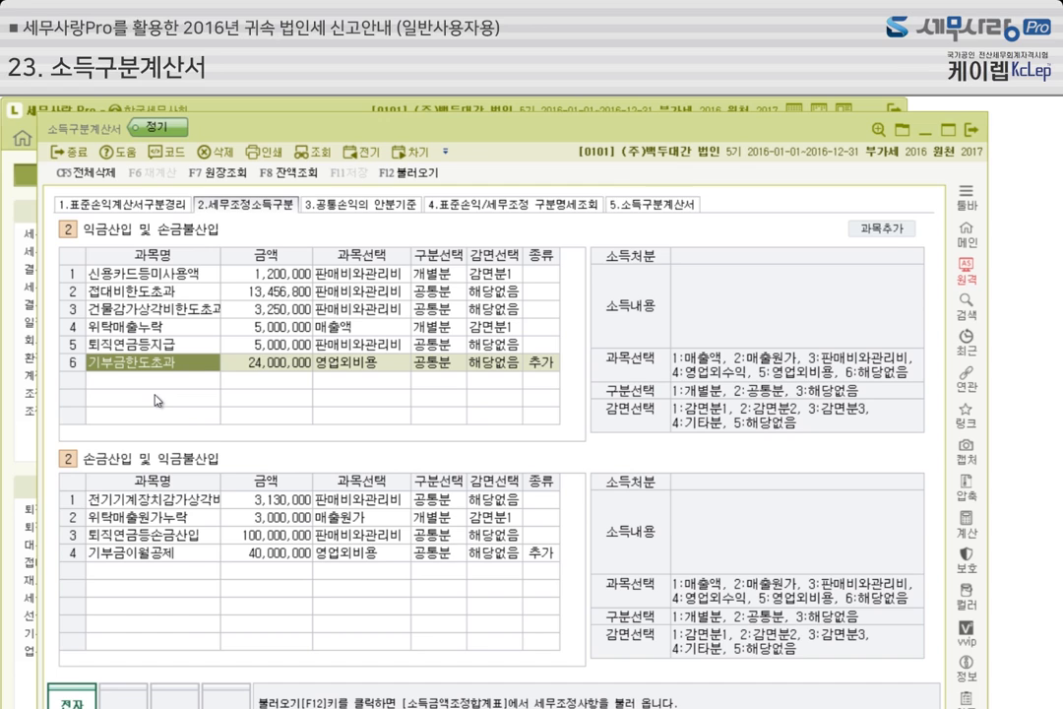
pyautogui.click(882, 228)
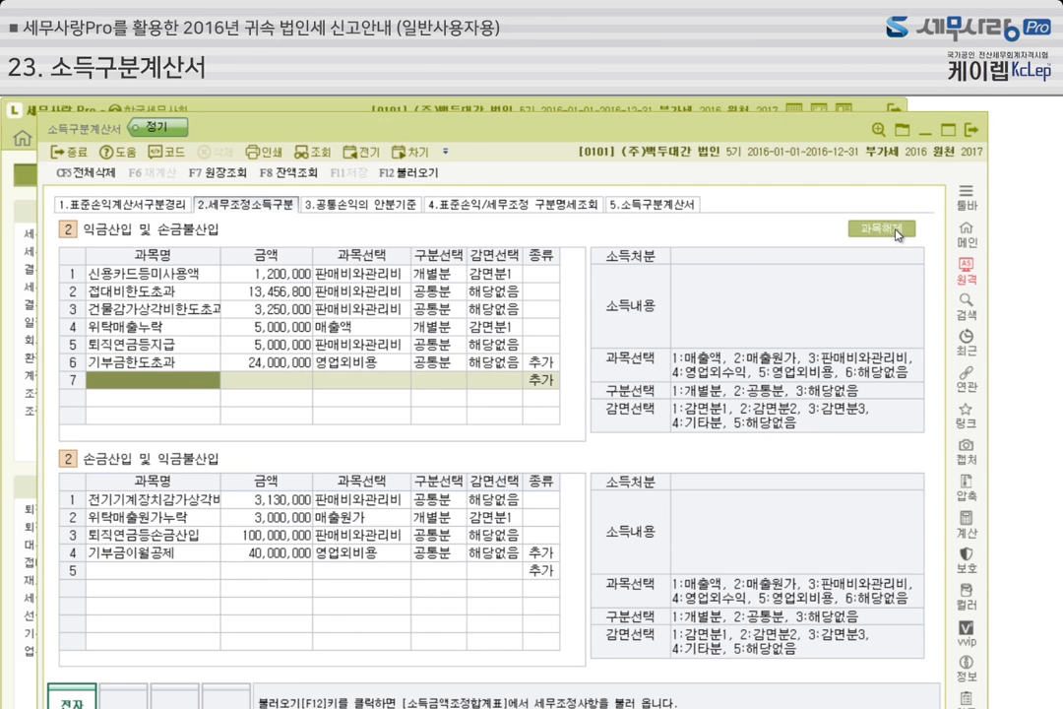
pyautogui.click(157, 363)
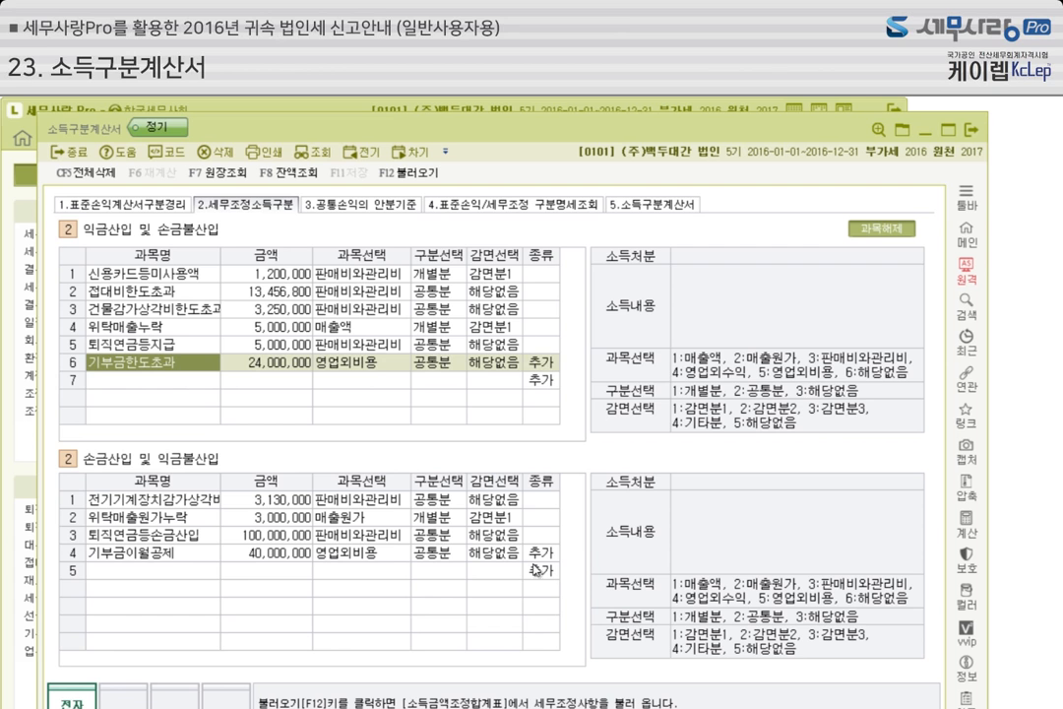
pyautogui.click(439, 554)
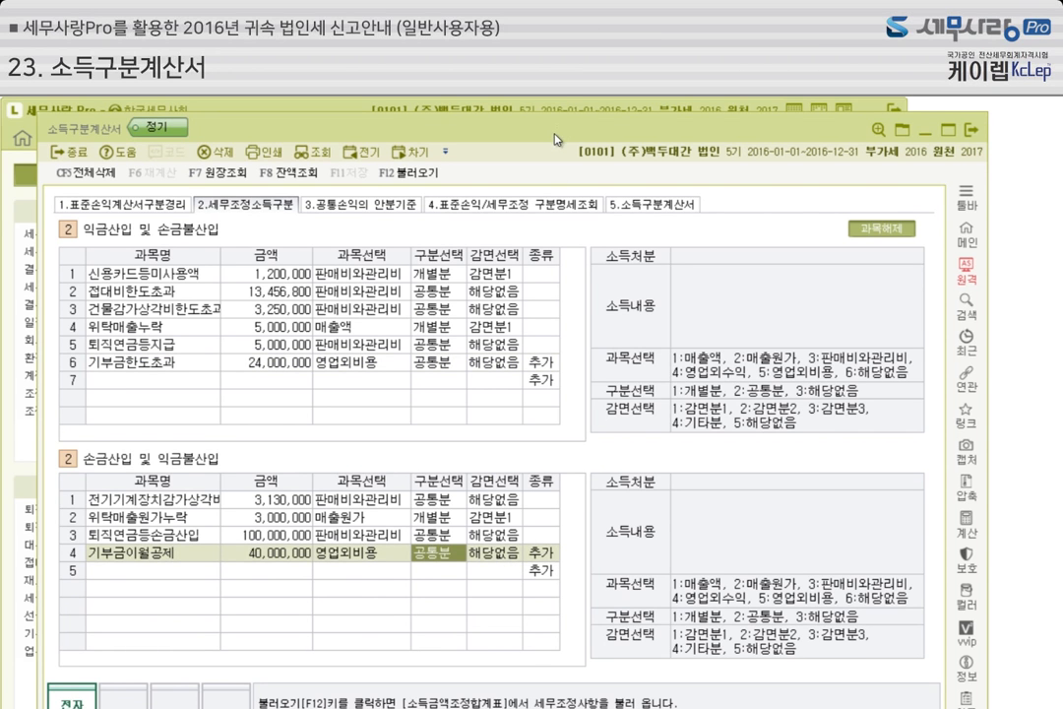
# - View the 법인세과세표준및세액조정계산서 from the main menu and close it
pyautogui.click(470, 112)
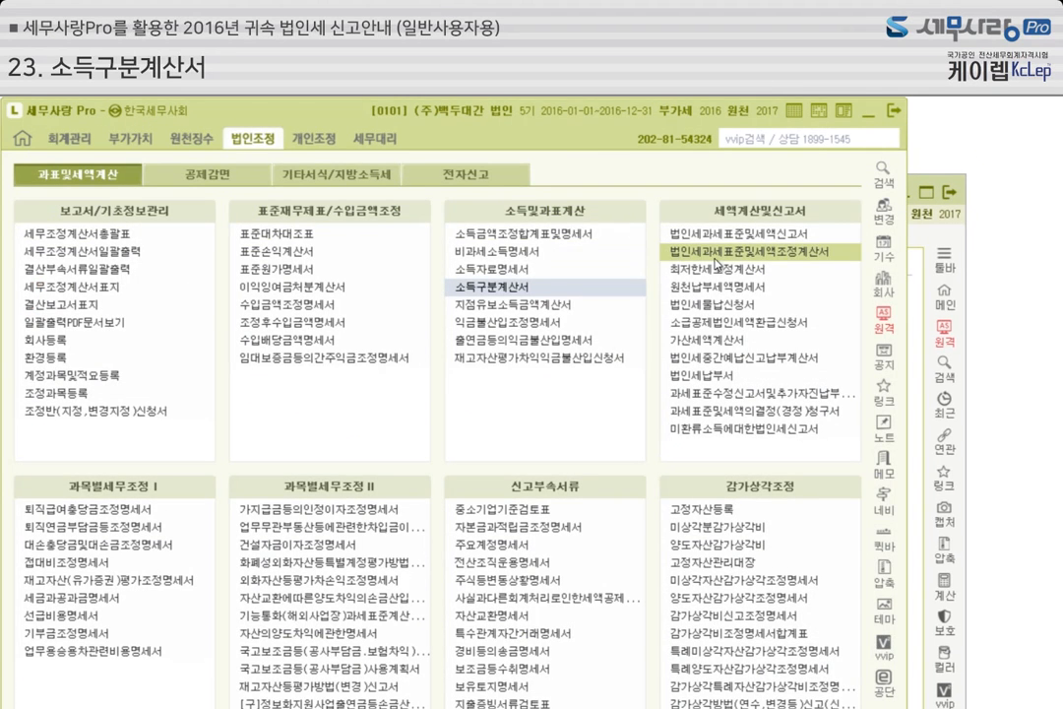
pyautogui.click(726, 258)
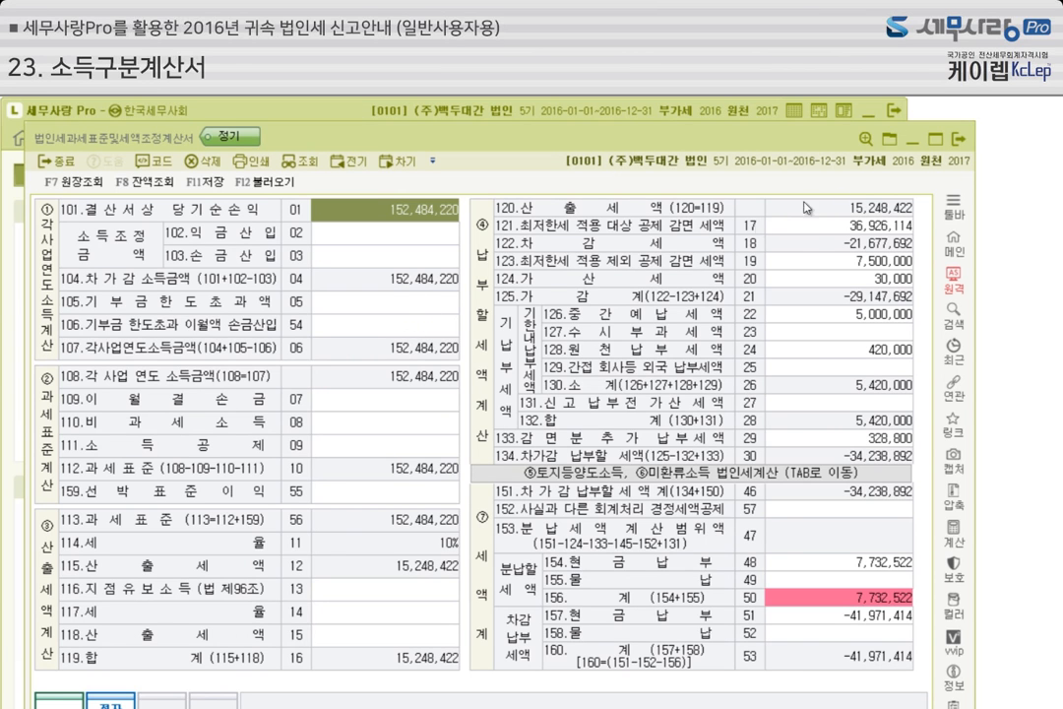
pyautogui.click(958, 141)
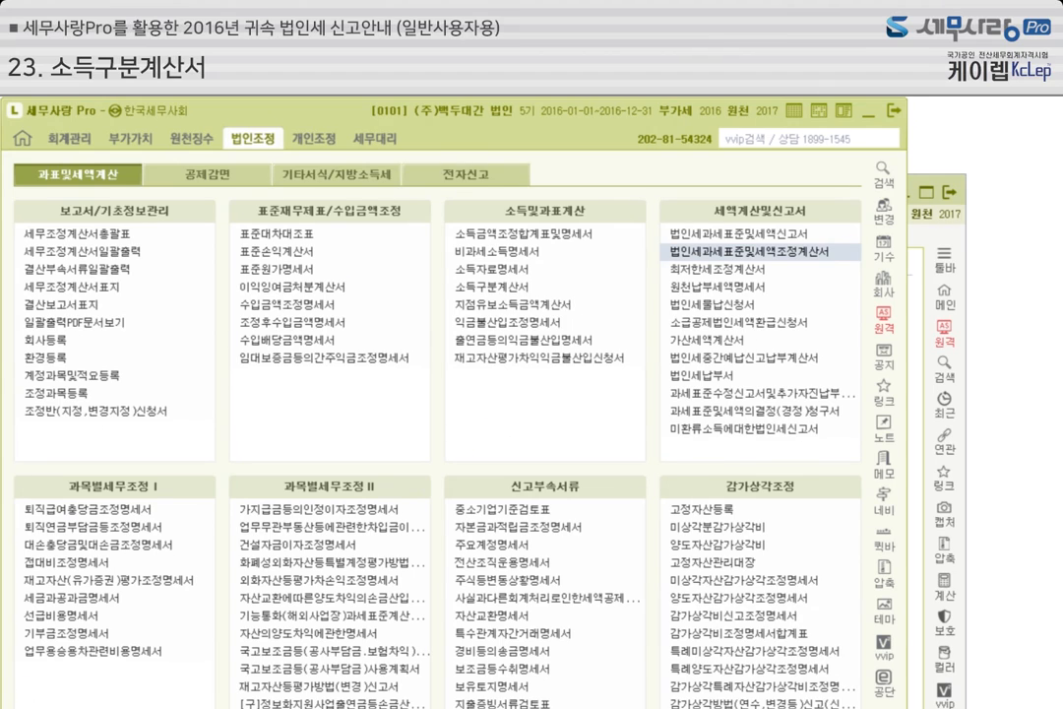
# - Return to the 소득구분계산서 and review the 공통손익의 안분기준, the 표준손익/세무조정 구분명세조회 and the final 소득구분계산서 in turn
pyautogui.hotkey('alt', 'Tab')
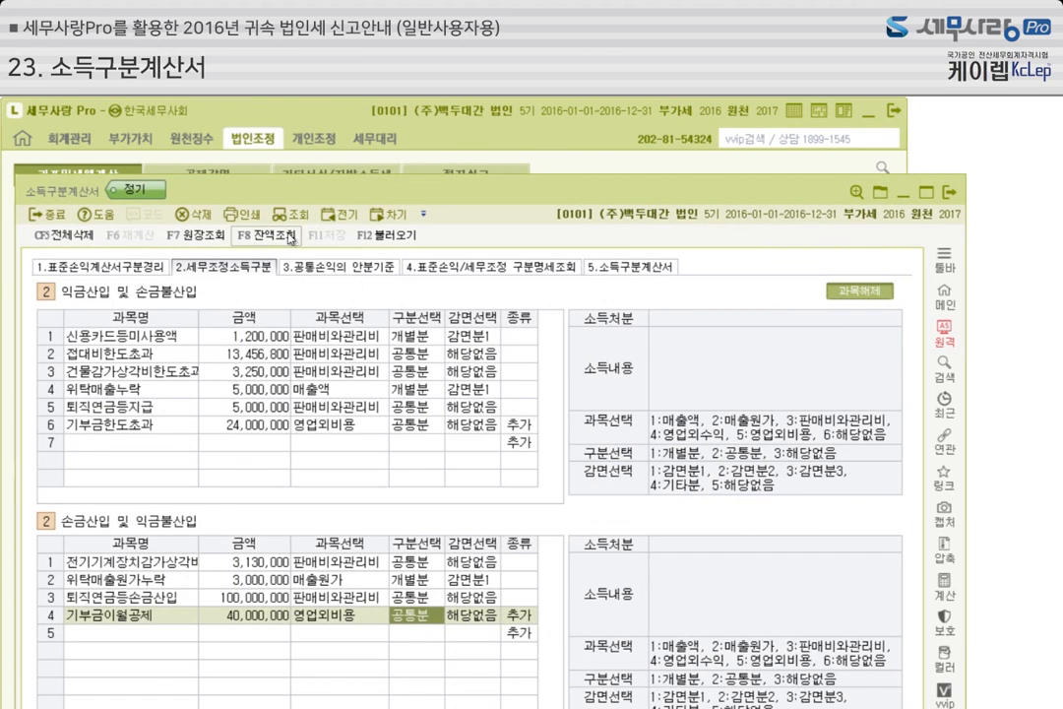
pyautogui.moveTo(346, 197); pyautogui.dragTo(335, 130)
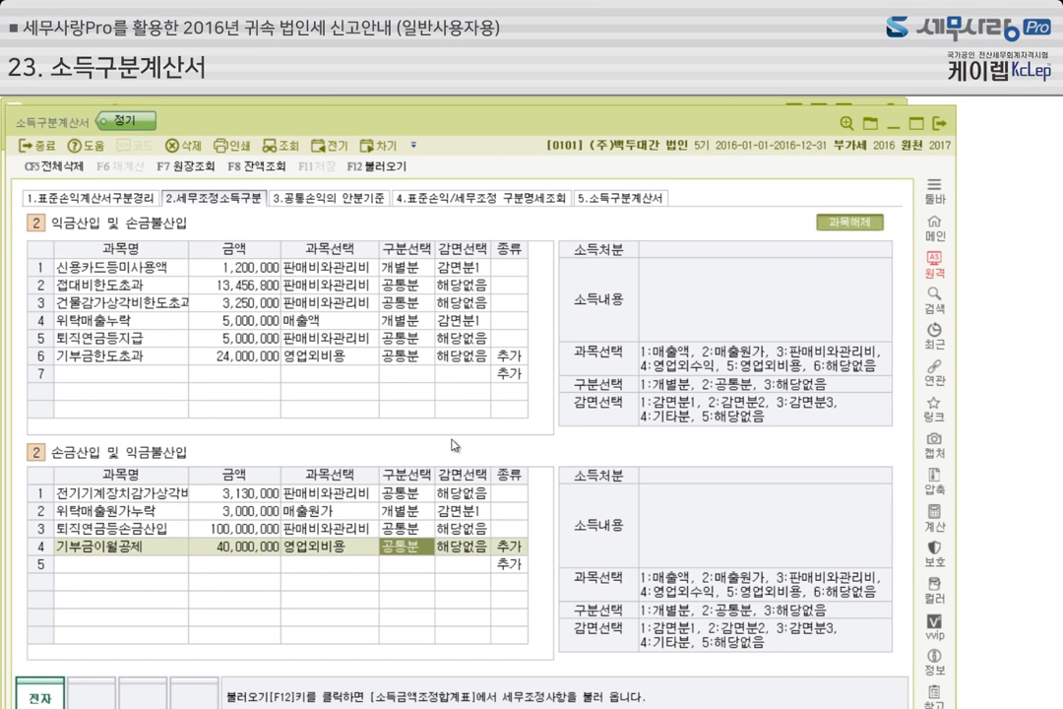
pyautogui.click(357, 203)
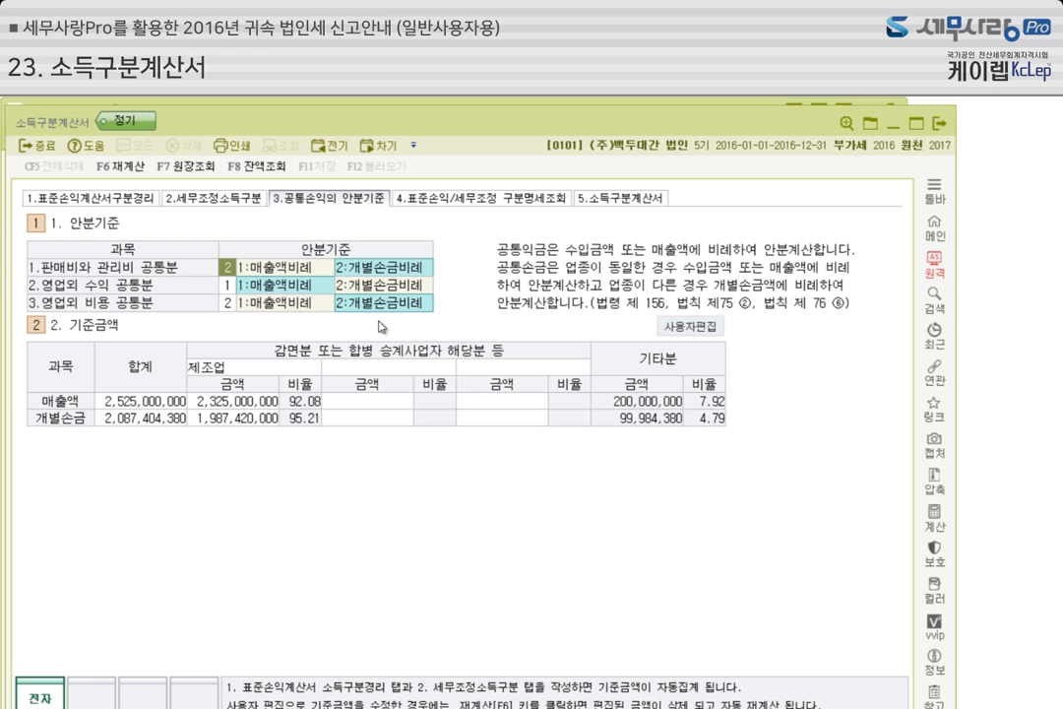
pyautogui.click(487, 199)
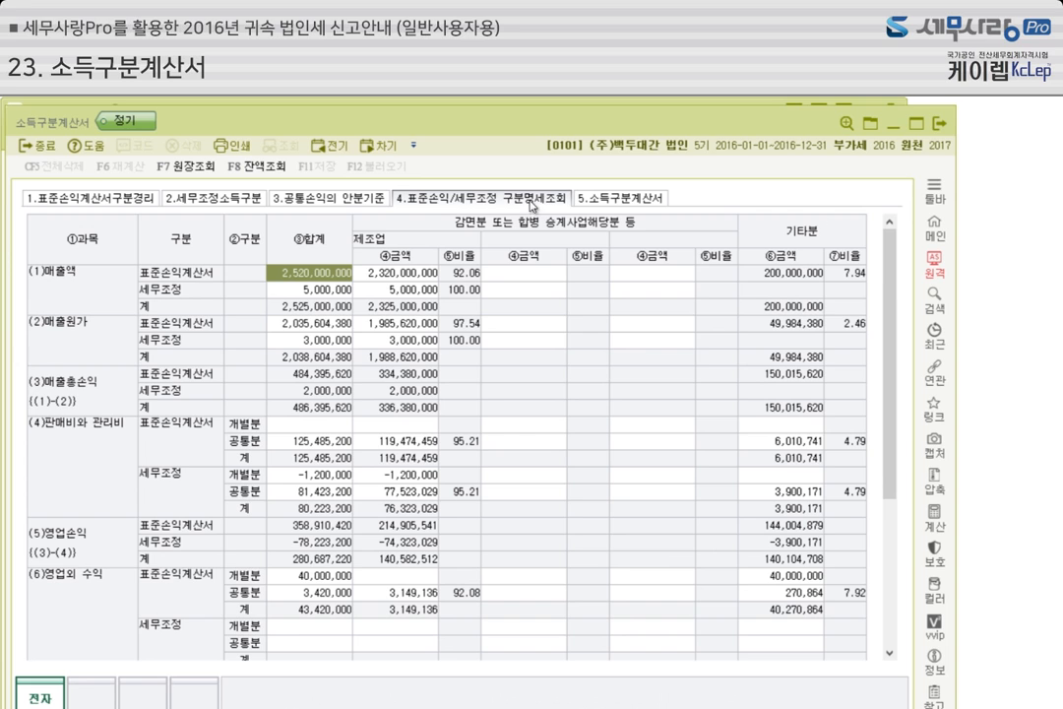
pyautogui.click(627, 203)
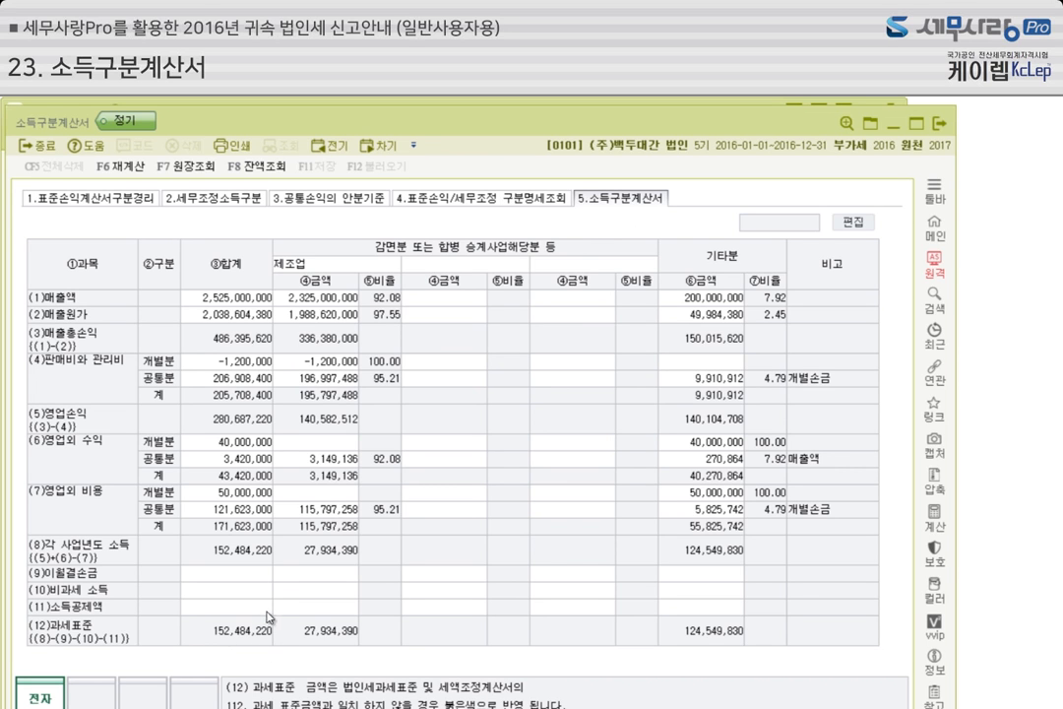
# - Check 112.과세표준 in the 법인세과세표준및세액조정계산서 against (12)과세표준, and return to the final 소득구분계산서
pyautogui.moveTo(644, 123); pyautogui.dragTo(638, 171)
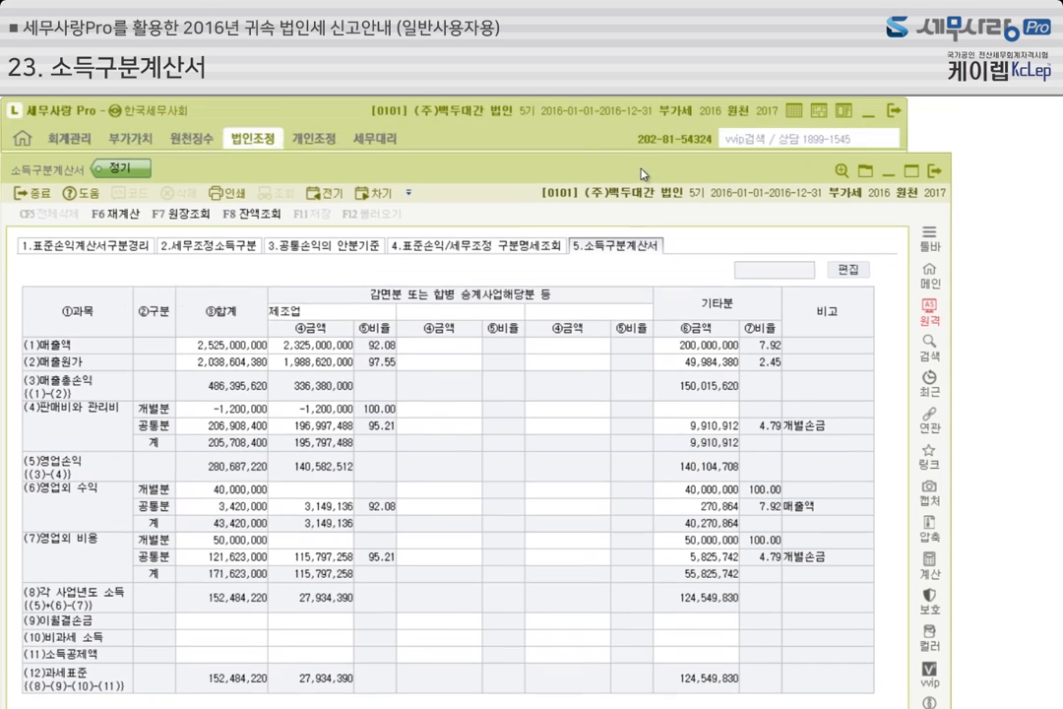
pyautogui.click(611, 119)
pyautogui.click(720, 252)
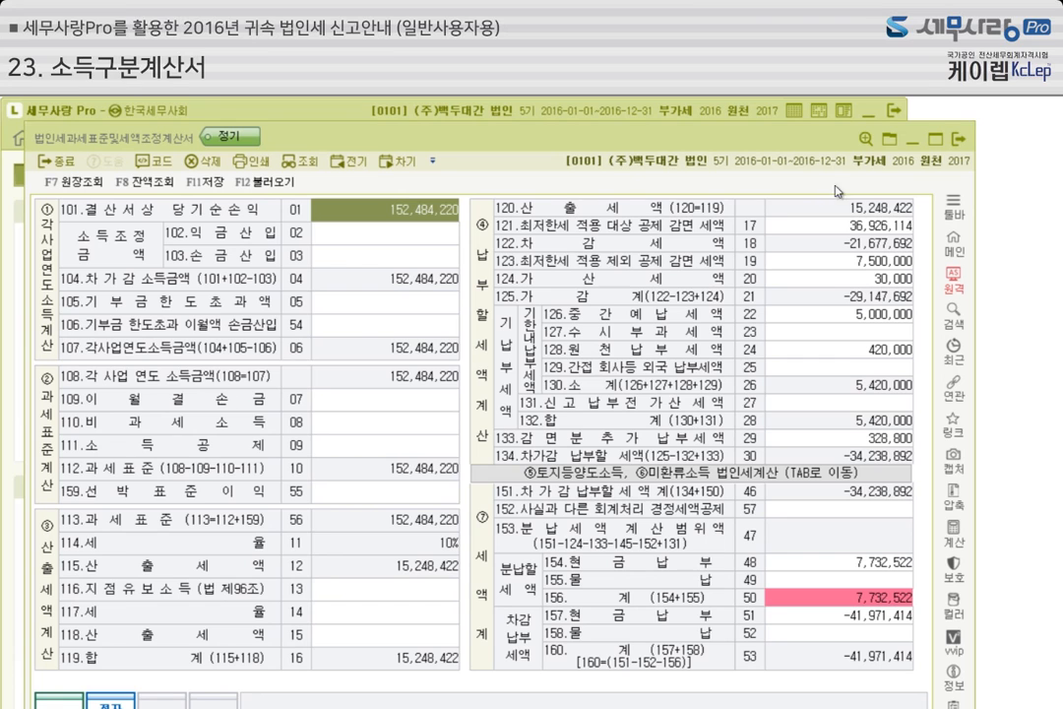
pyautogui.click(916, 145)
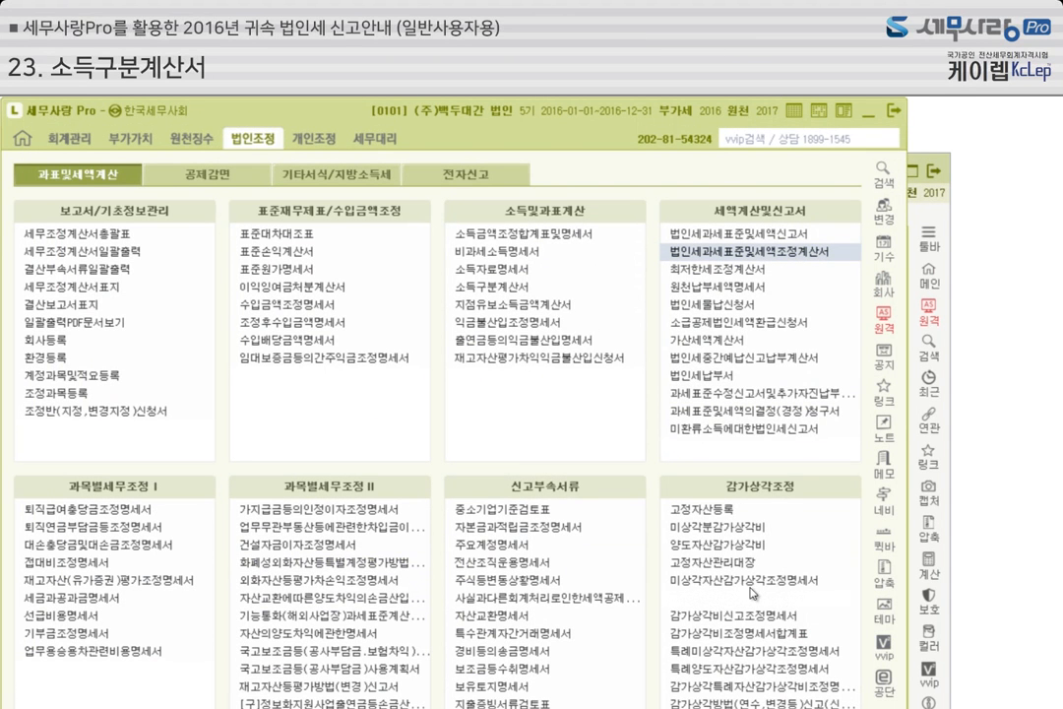
pyautogui.hotkey('alt', 'Tab')
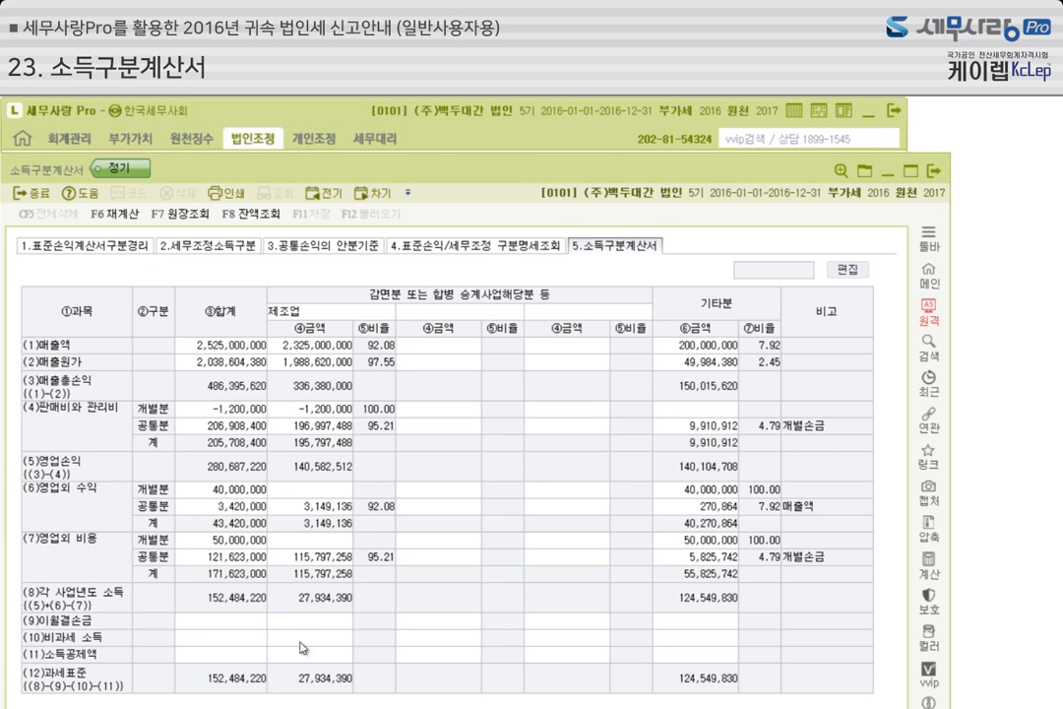
pyautogui.moveTo(511, 180); pyautogui.dragTo(511, 125)
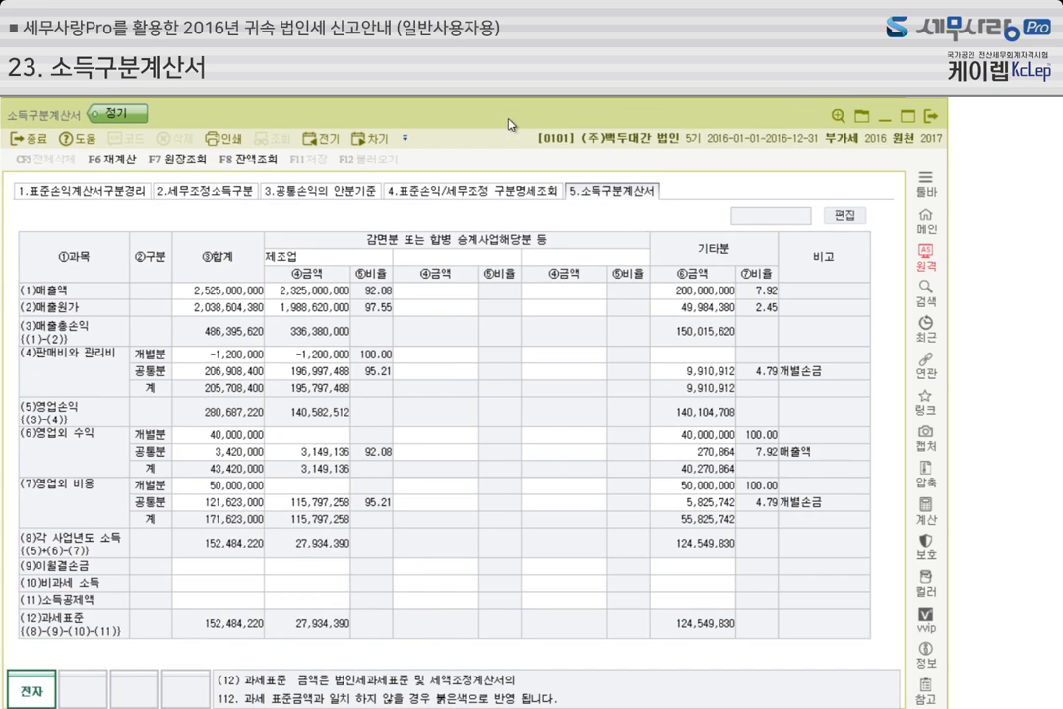